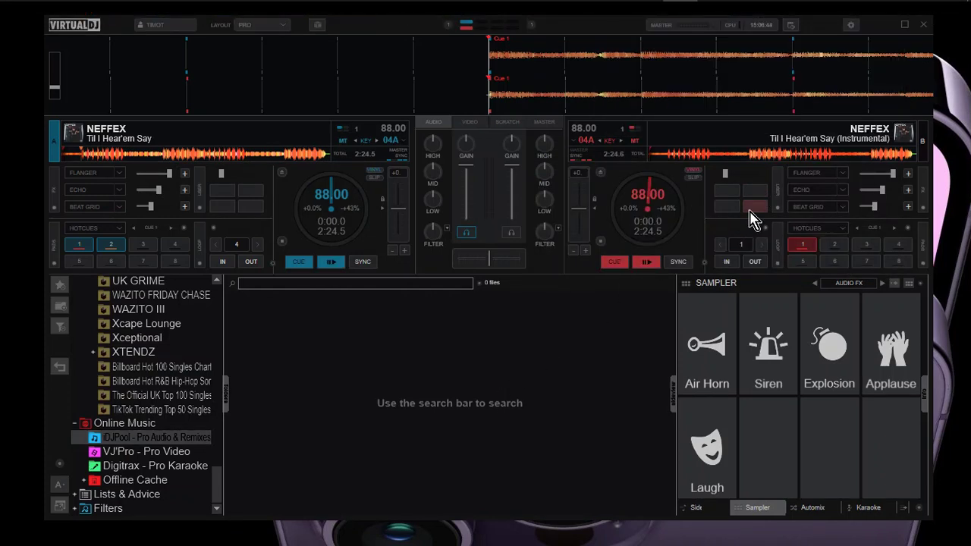
Step: Open the Settings window on the Extensions page to show the skin catalogue
click(850, 25)
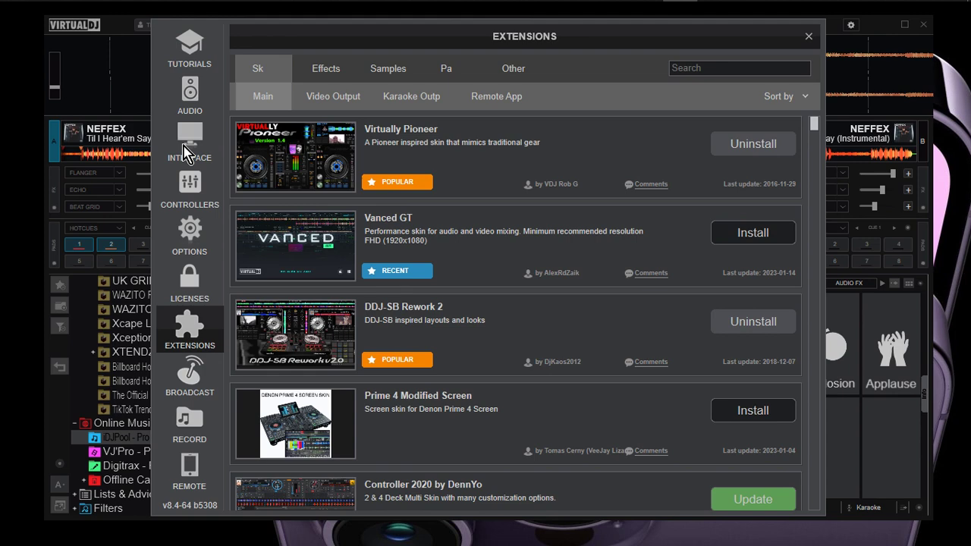
click(194, 94)
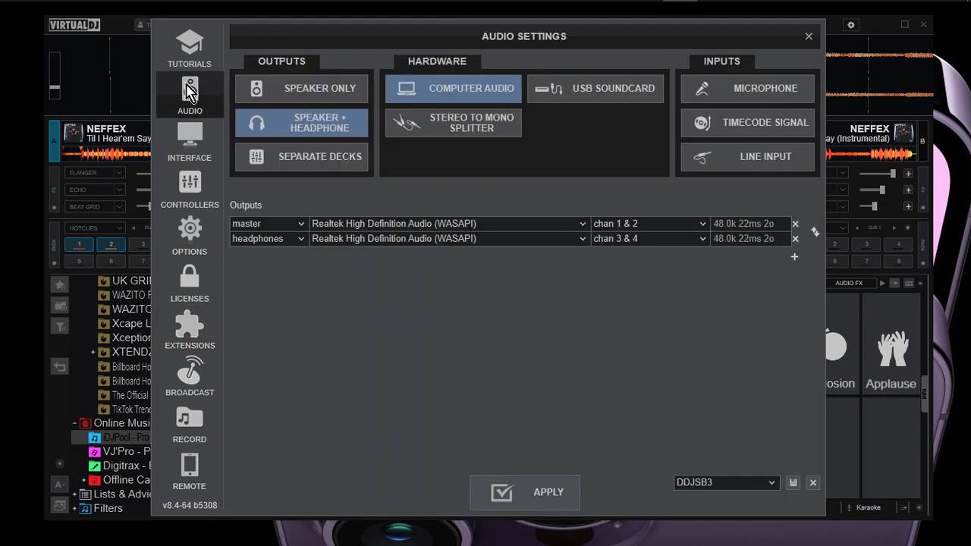
click(192, 190)
click(189, 237)
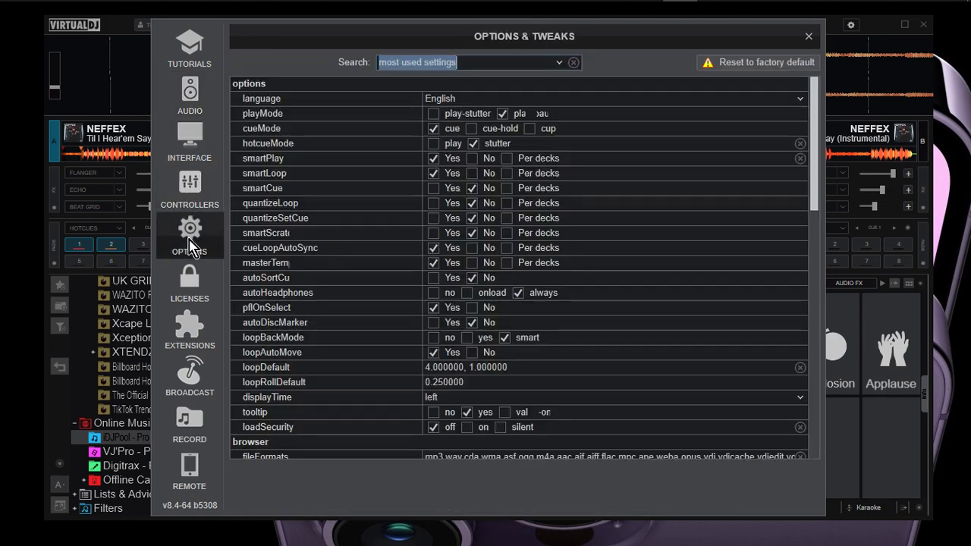
click(187, 340)
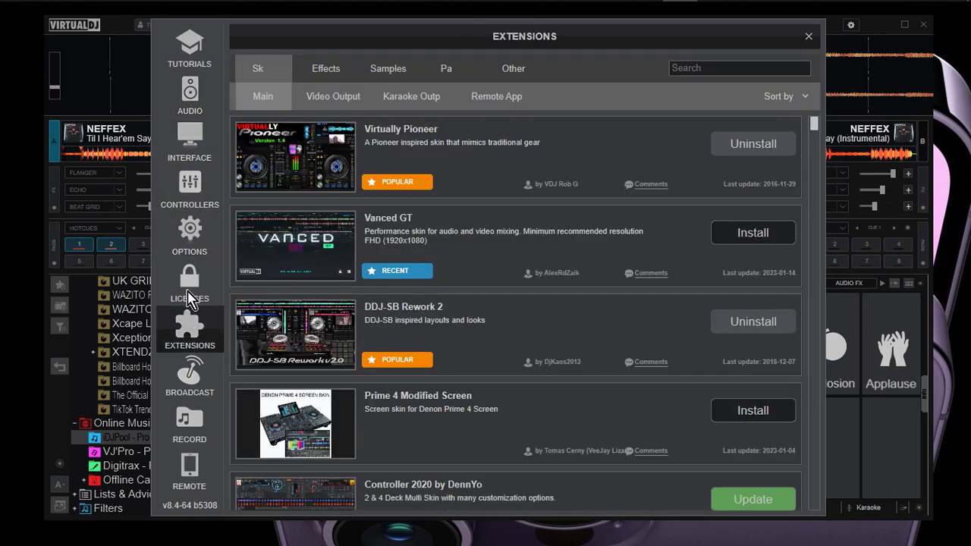
click(191, 290)
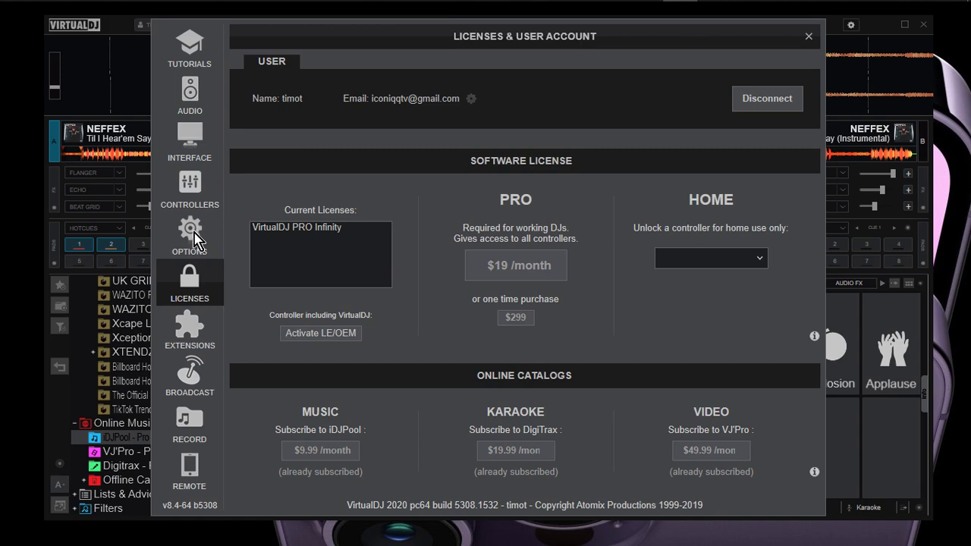
click(196, 336)
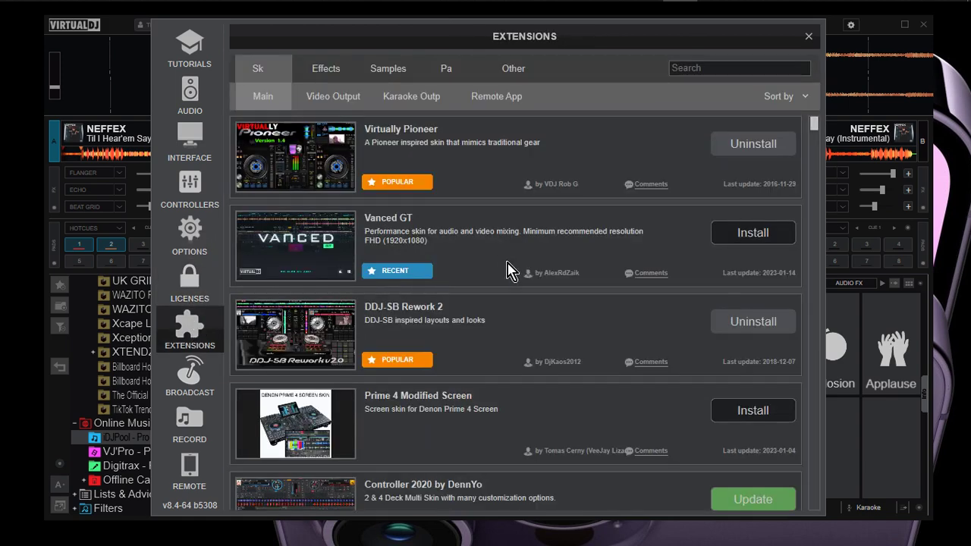
scroll(510, 272, down, 5)
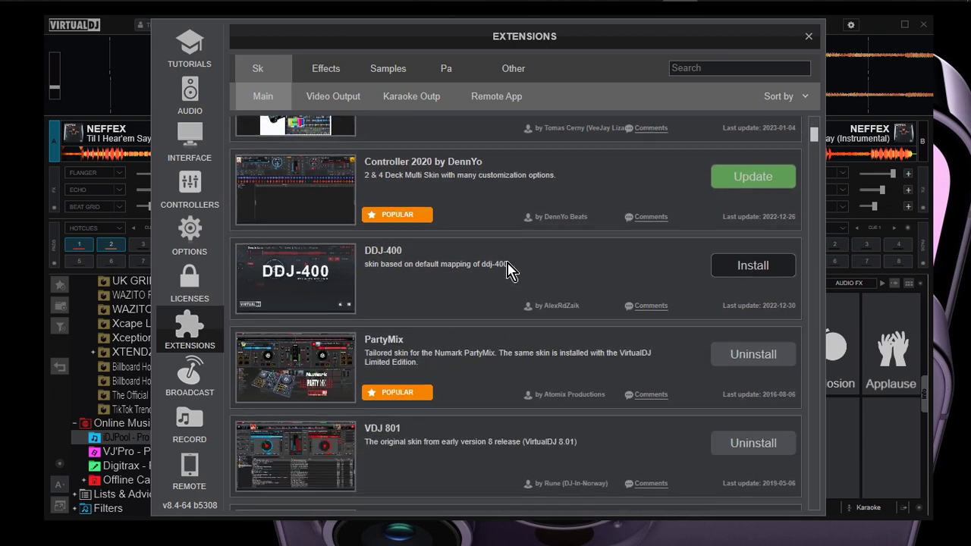
scroll(510, 271, up, 5)
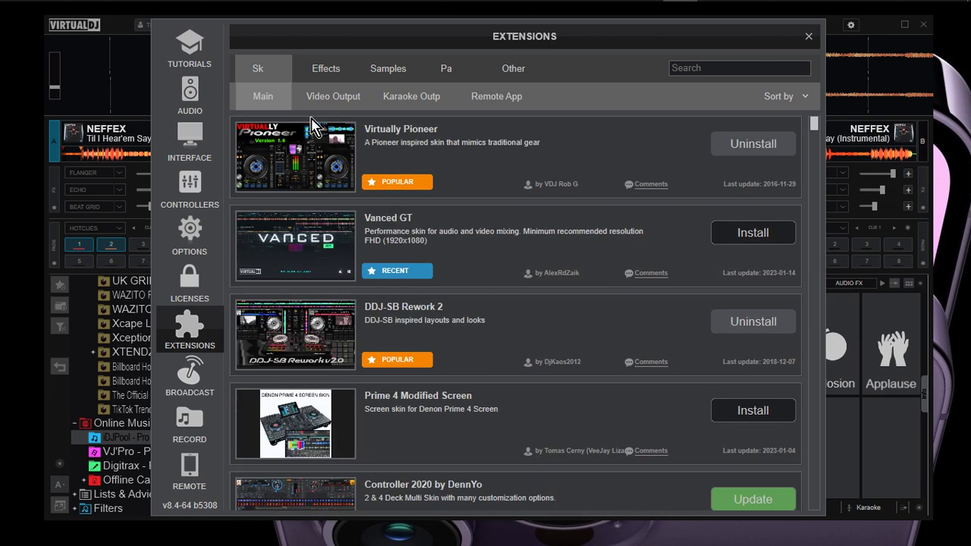
click(326, 74)
click(267, 73)
scroll(340, 273, down, 2)
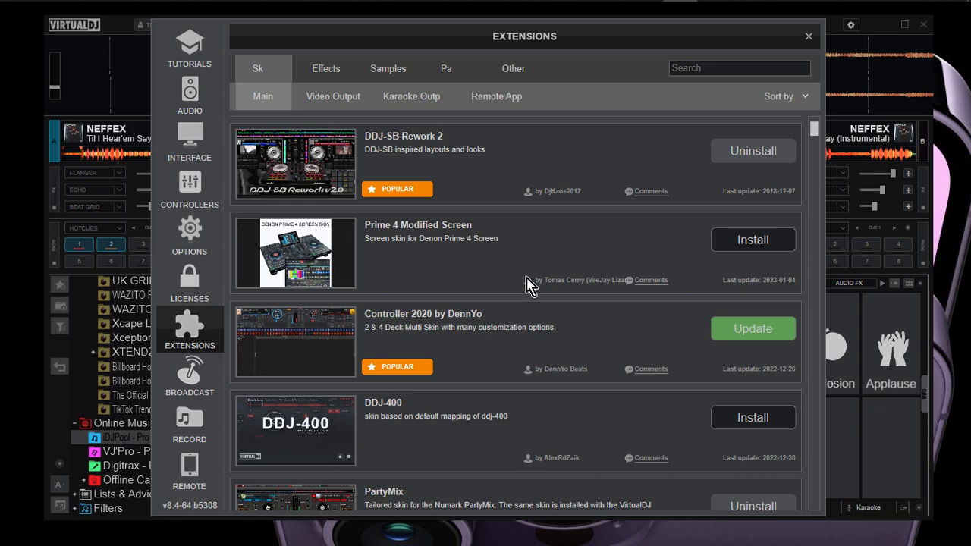
mouse_move(814, 130)
mouse_down()
mouse_move(819, 149)
mouse_move(815, 124)
mouse_up()
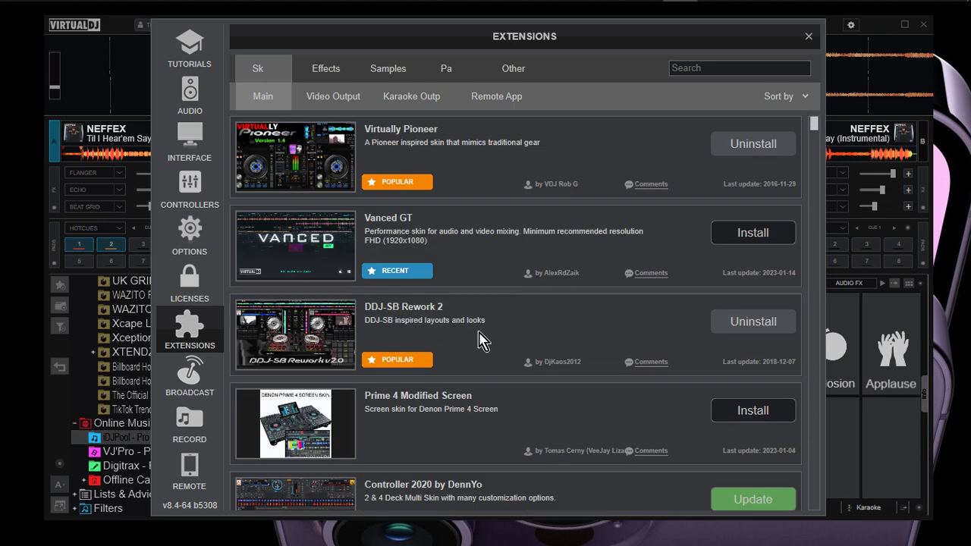
scroll(479, 341, down, 5)
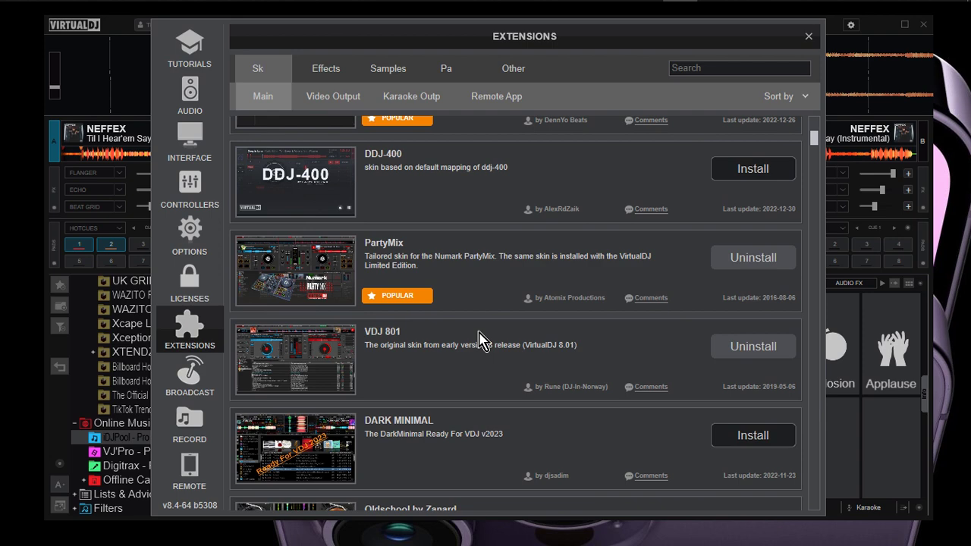
scroll(479, 341, down, 1)
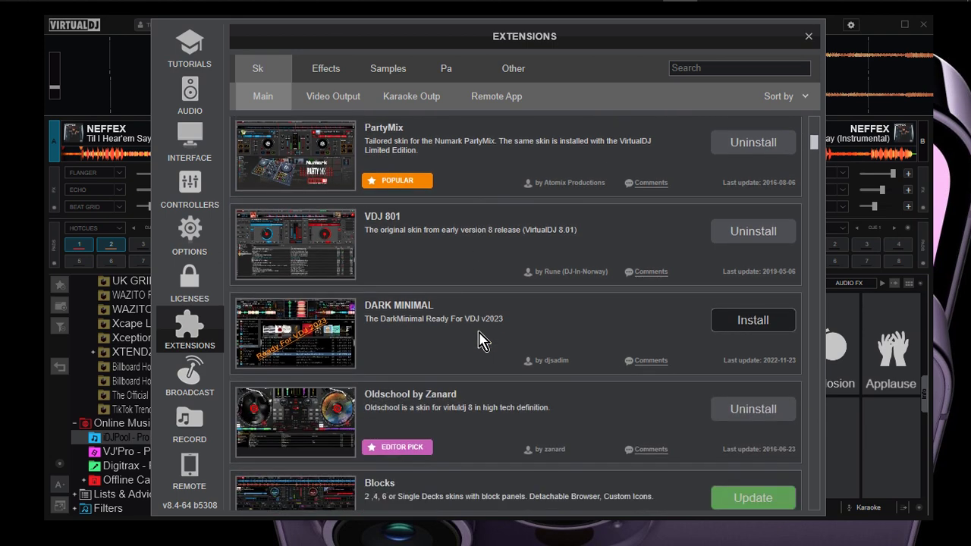
scroll(418, 327, down, 2)
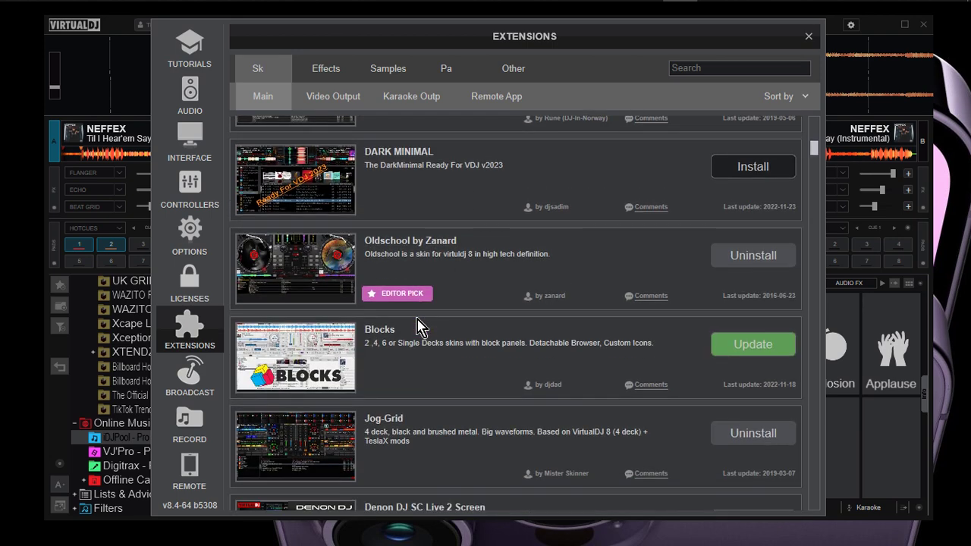
scroll(363, 355, down, 4)
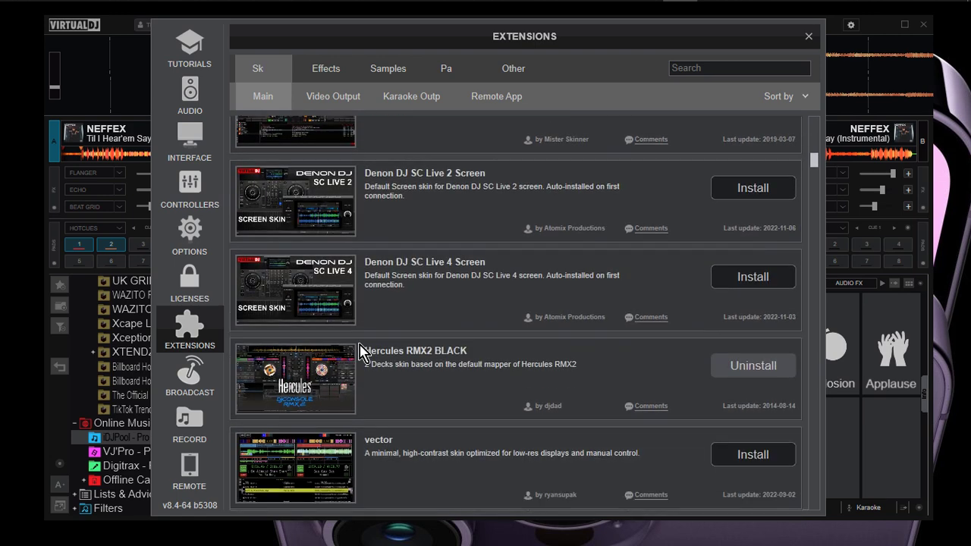
scroll(362, 353, down, 1)
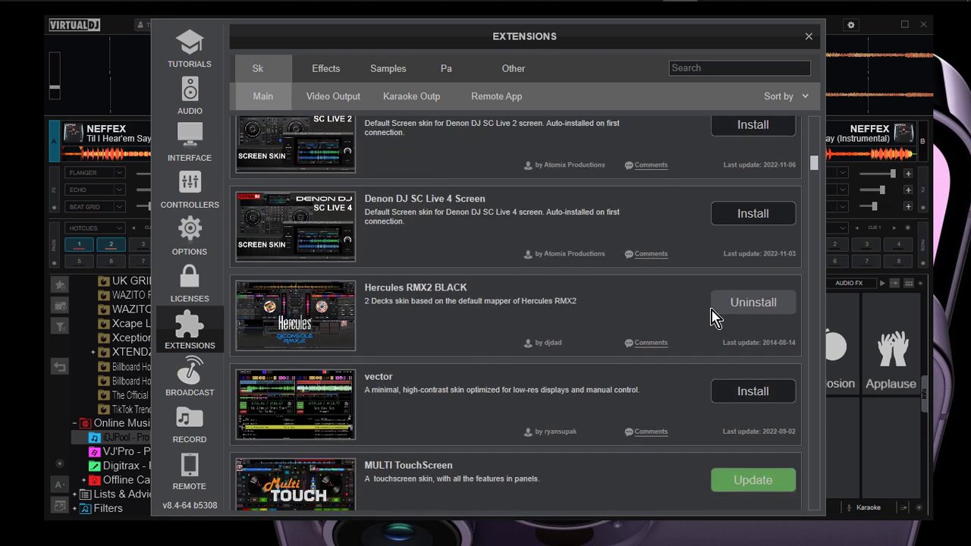
scroll(608, 325, down, 1)
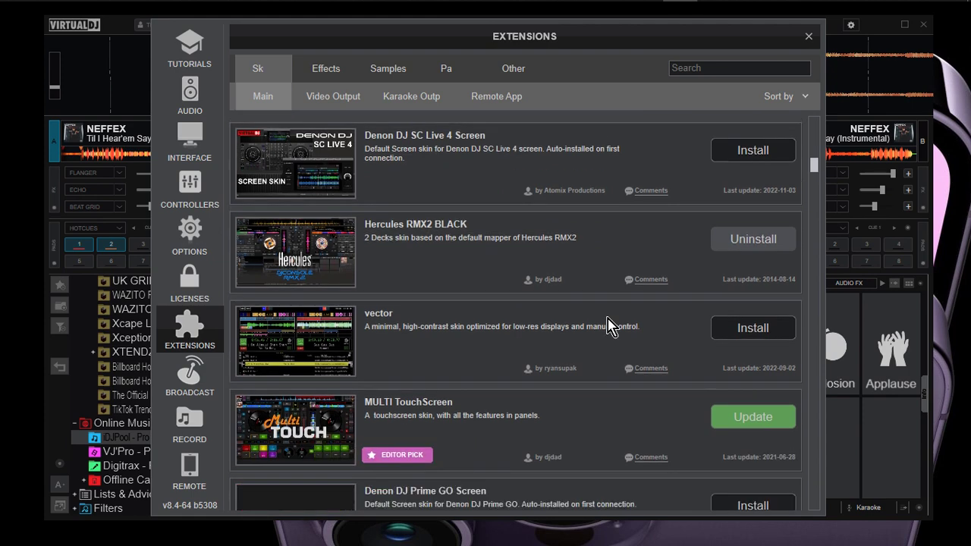
scroll(609, 325, down, 1)
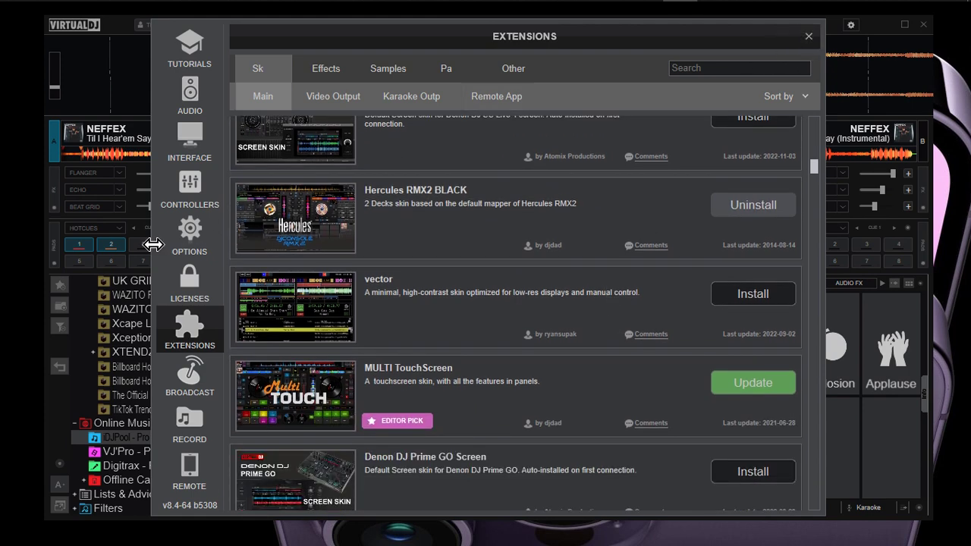
click(191, 241)
click(191, 144)
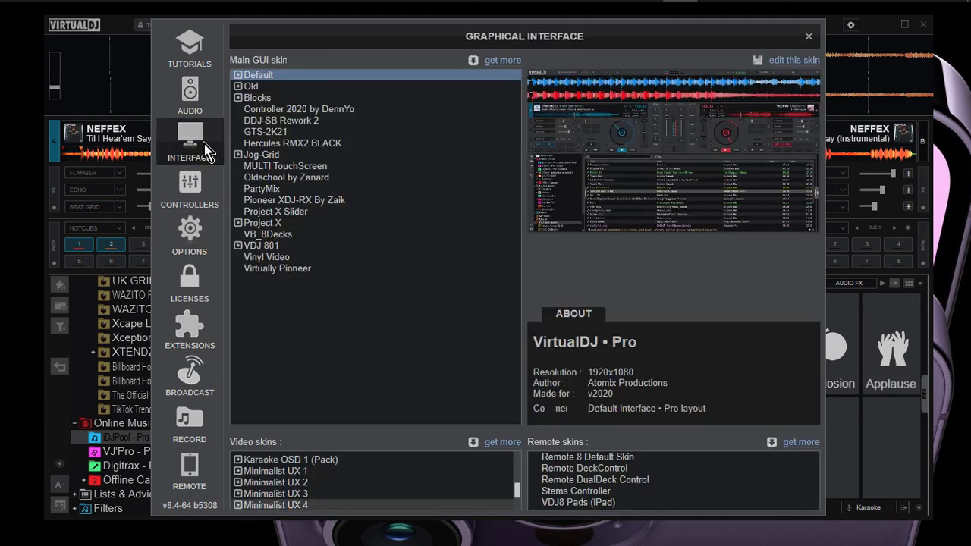
click(267, 132)
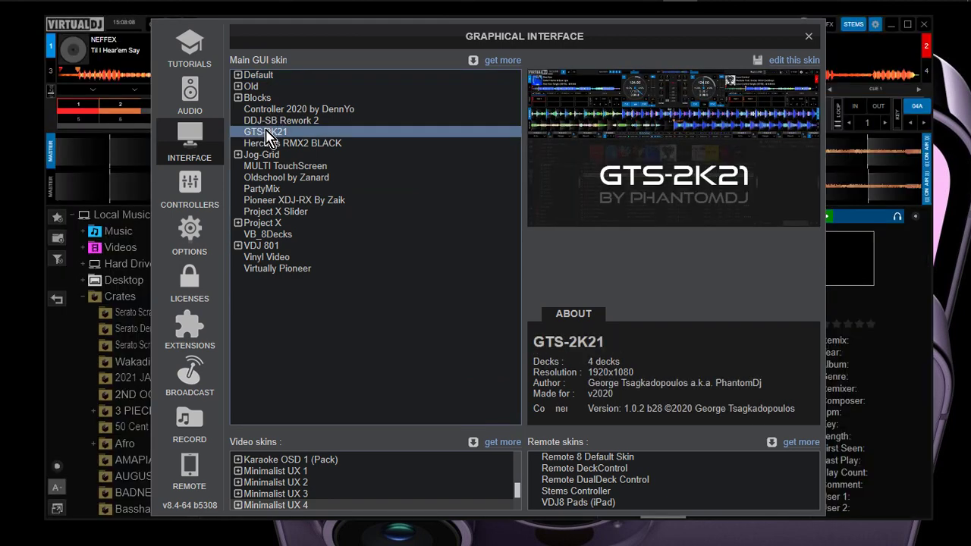
click(809, 35)
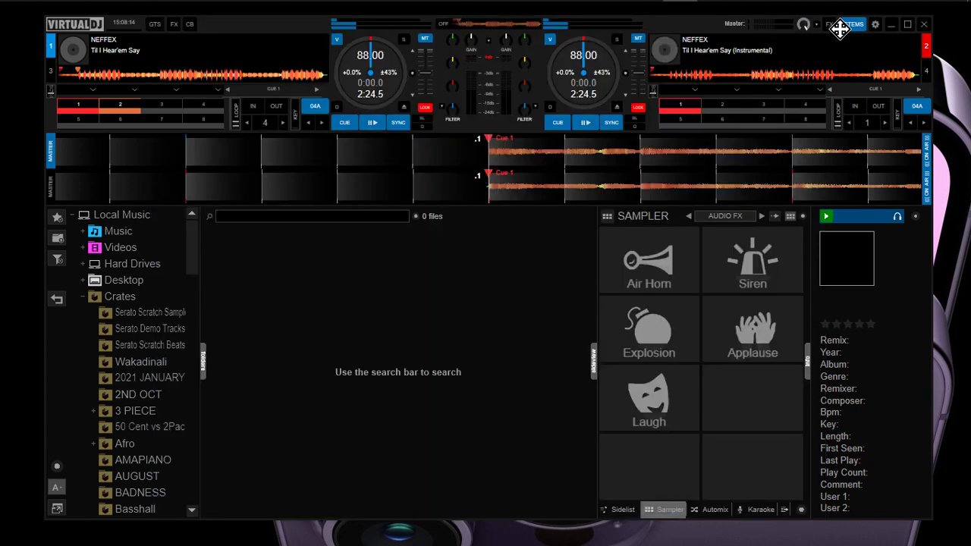
click(874, 25)
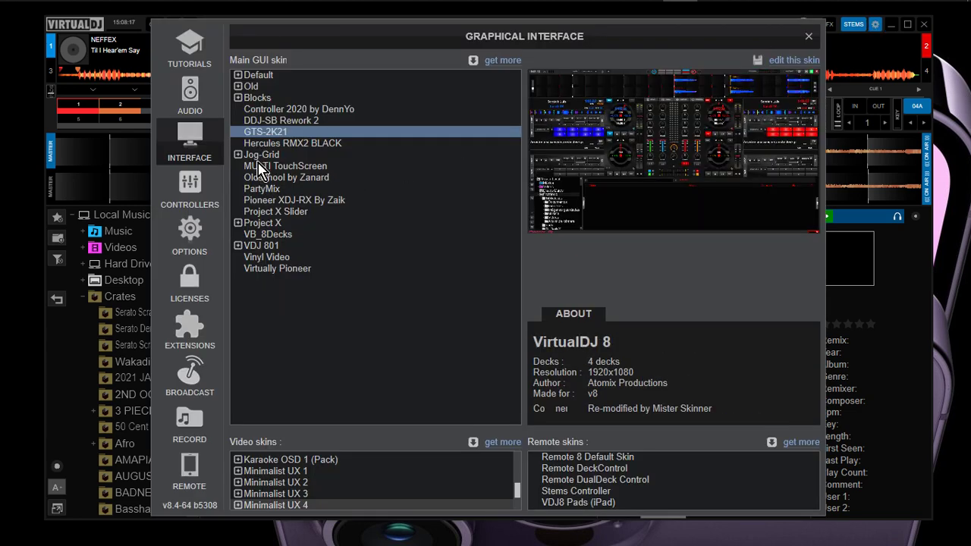
click(259, 155)
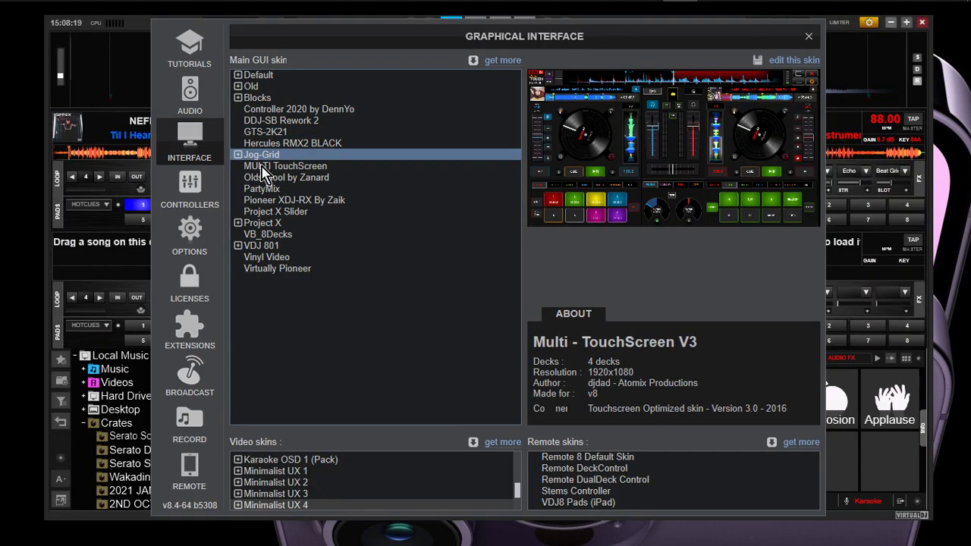
click(258, 76)
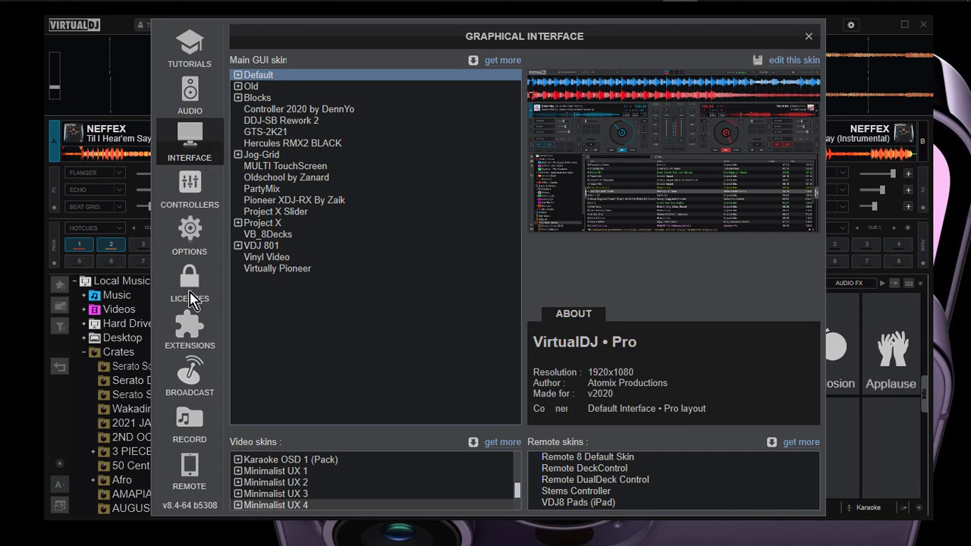
click(189, 330)
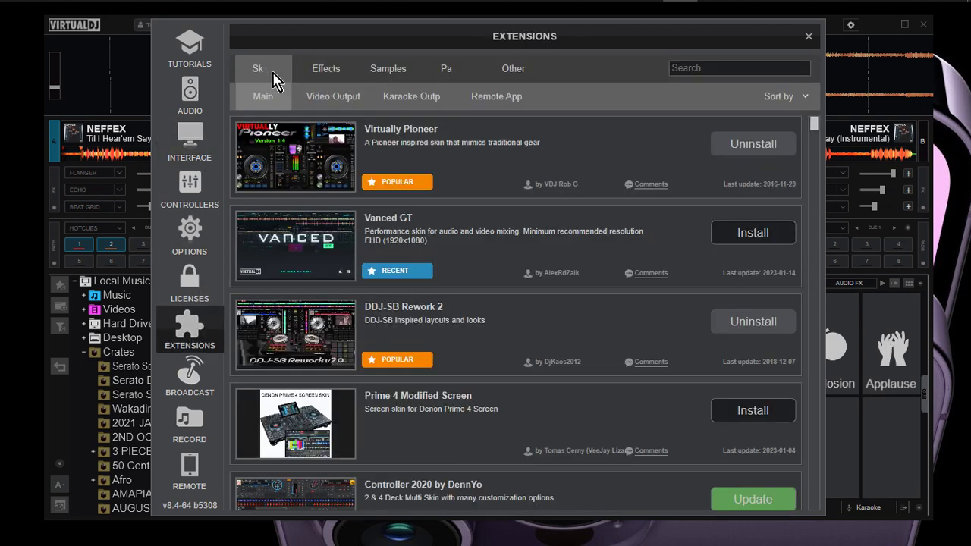
Step: Update the Minimalist UX 1, 2 and 3 skins in the Video Output list
click(322, 101)
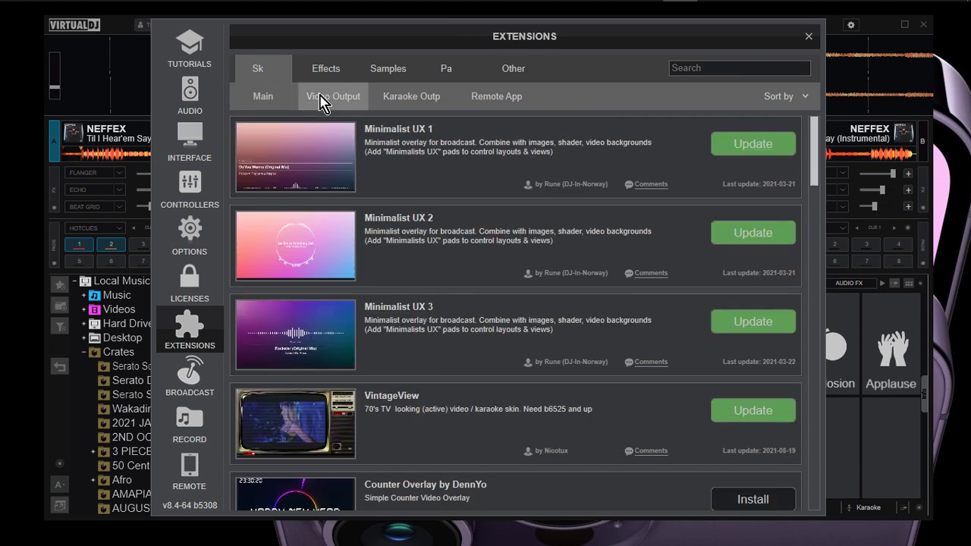
click(745, 144)
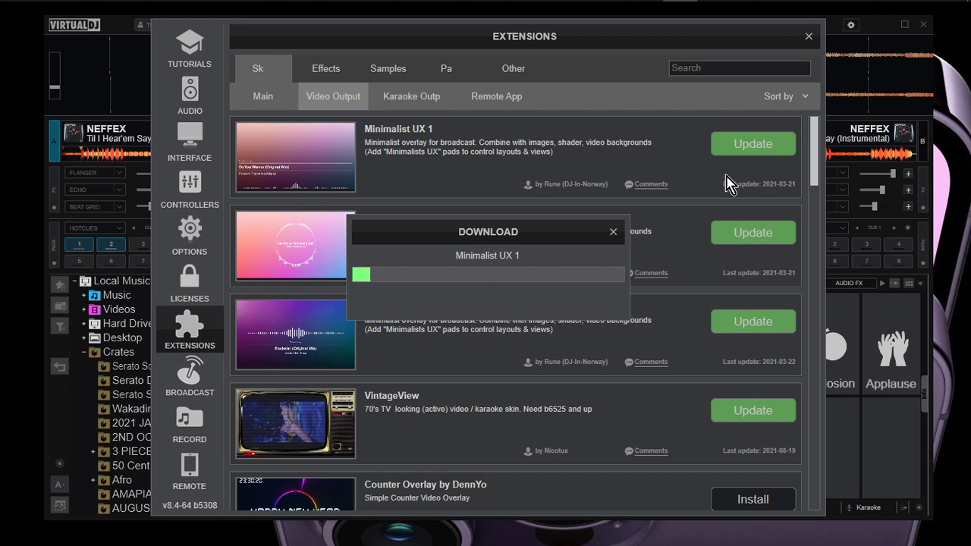
click(758, 243)
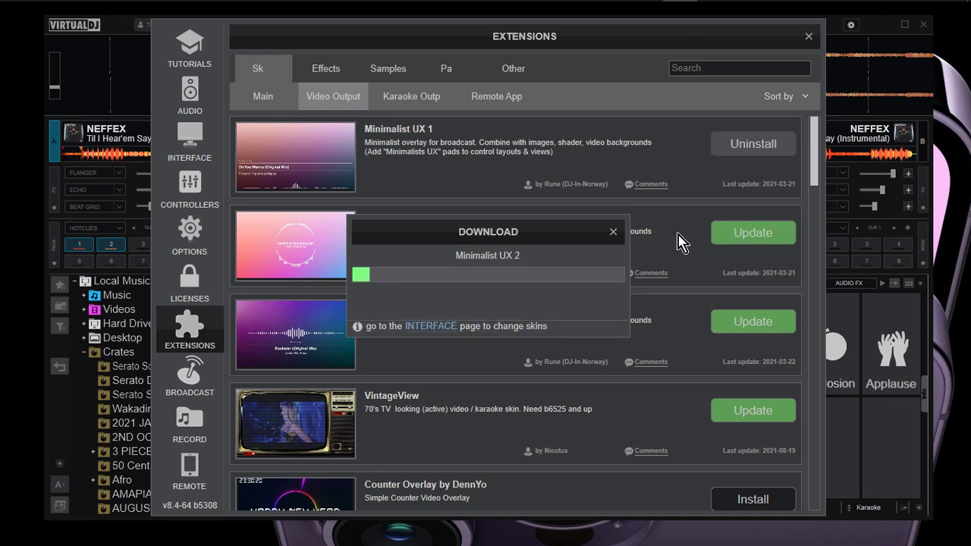
click(613, 232)
click(756, 328)
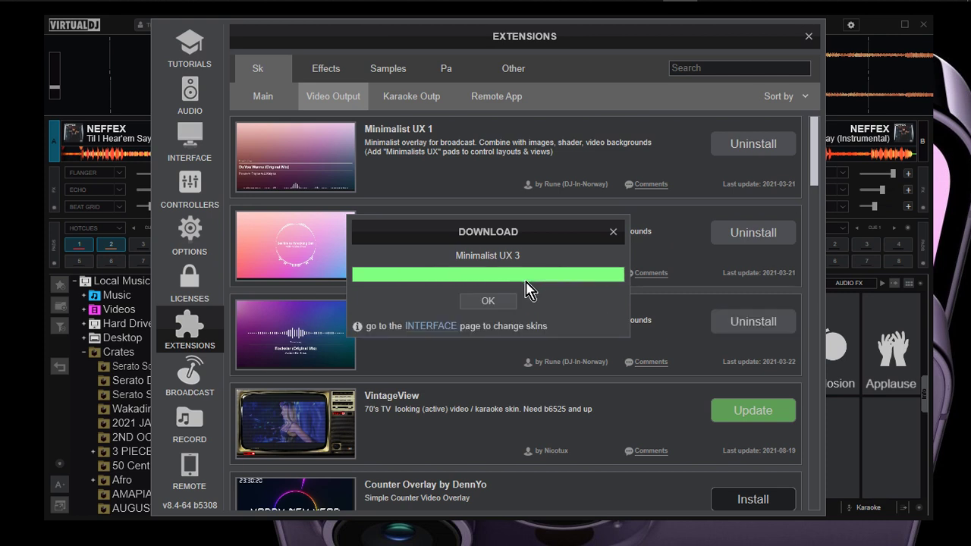
click(505, 301)
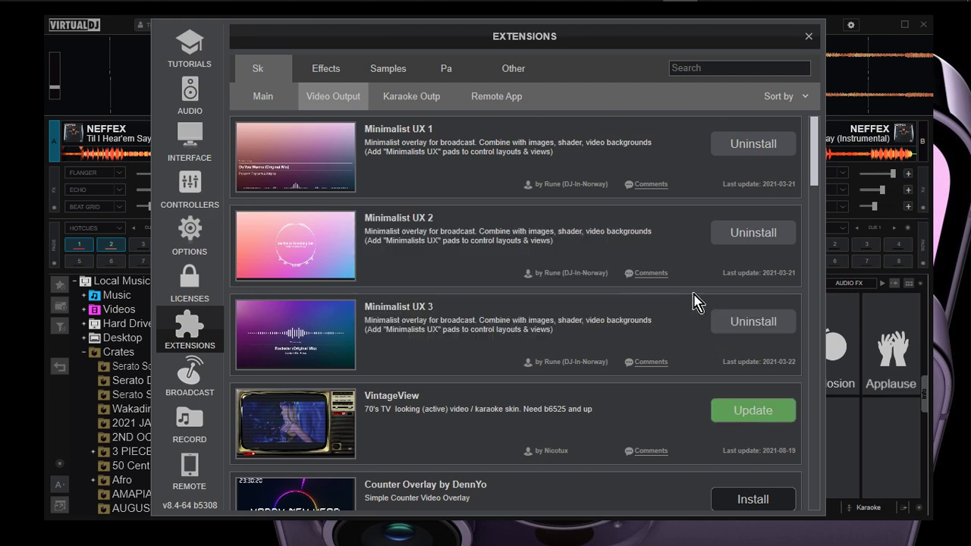
Step: Try installing the Title (Video Skin) extension and dismiss the failed download
drag(814, 152, 810, 363)
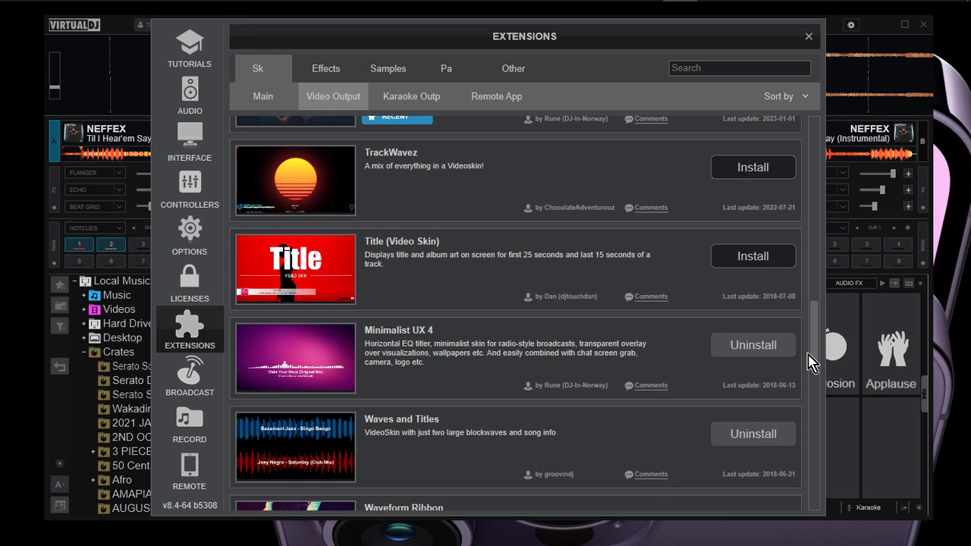
click(745, 259)
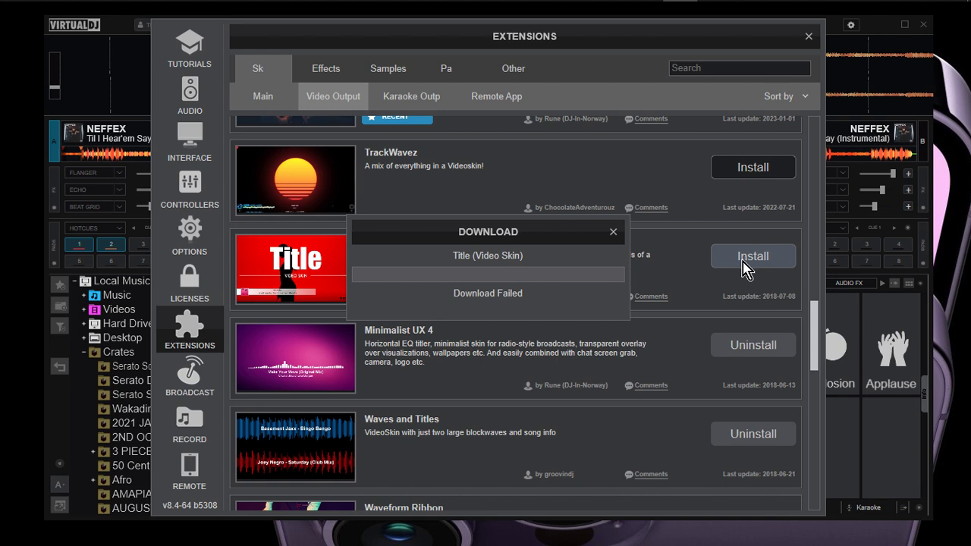
click(617, 235)
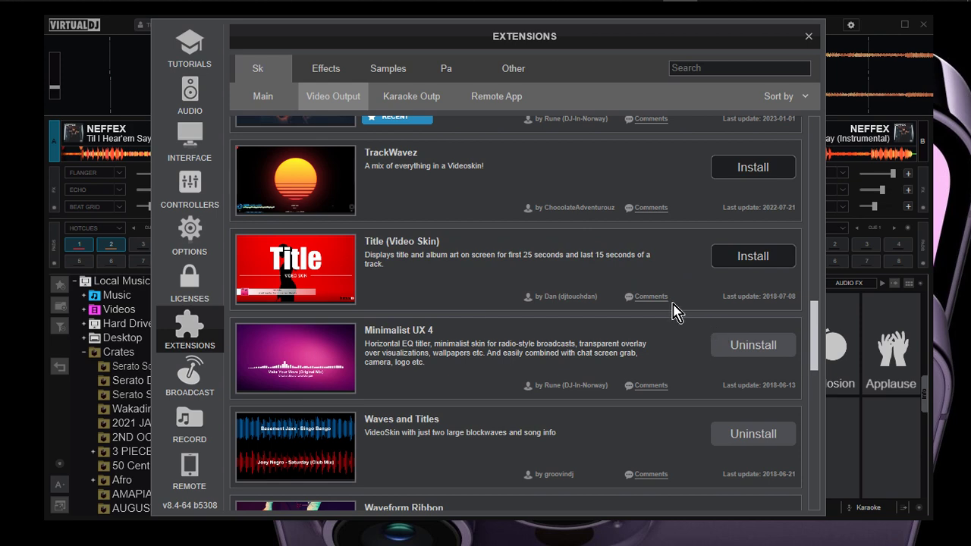
Step: Reopen Settings on the Interface page to view the Minimalist UX video skins
drag(815, 340, 782, 277)
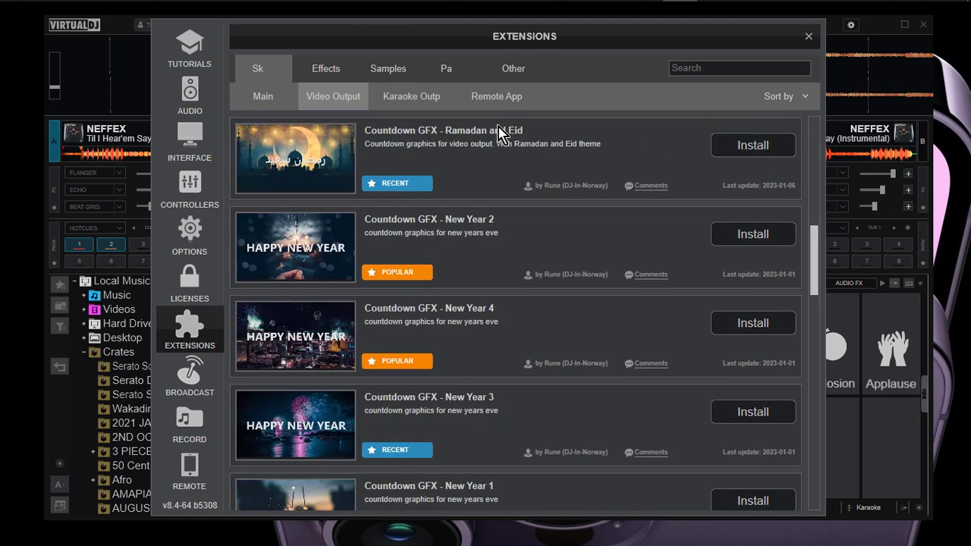
click(809, 36)
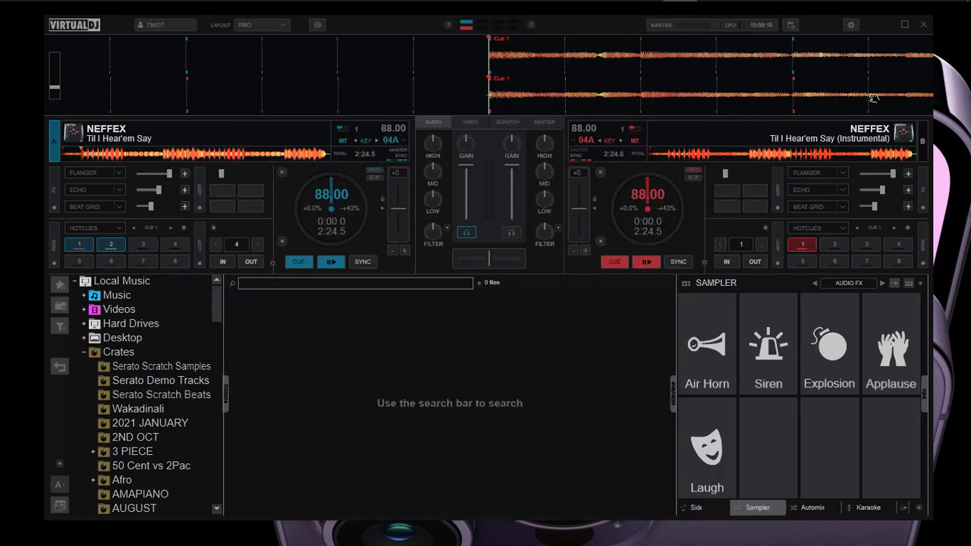
click(852, 27)
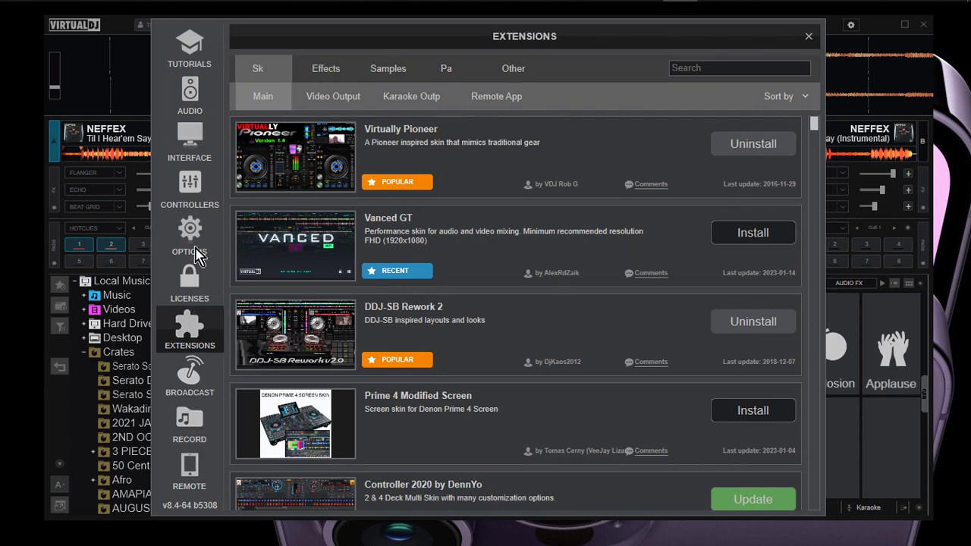
click(190, 137)
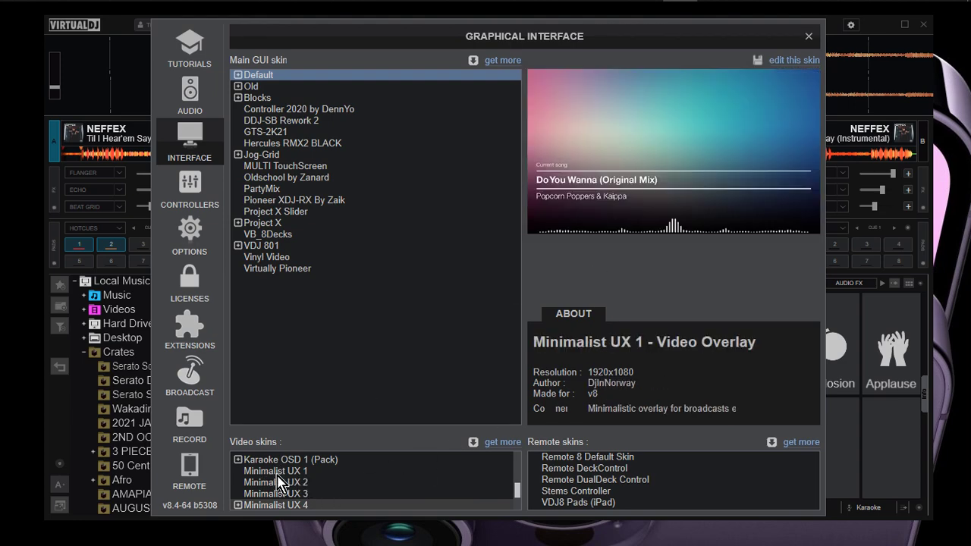
scroll(281, 483, down, 1)
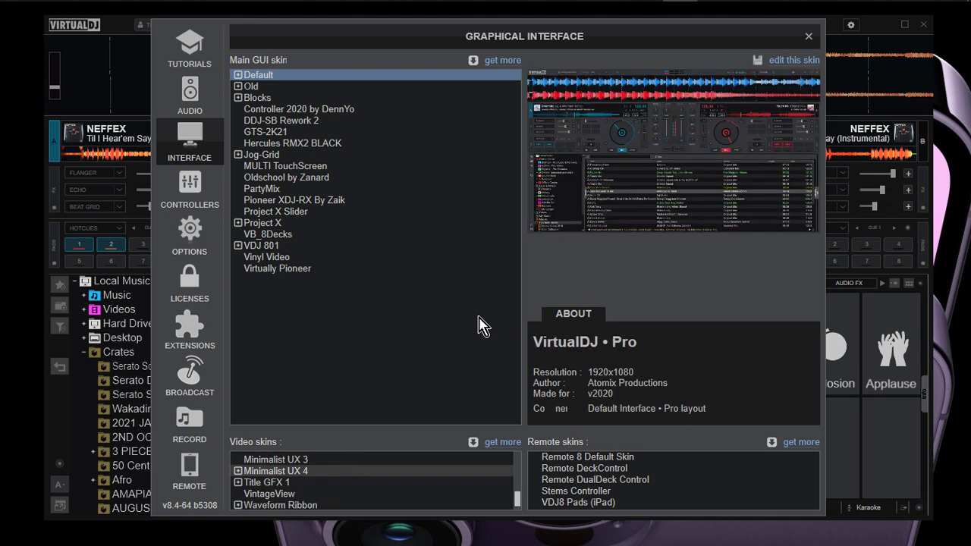
Step: Browse the Karaoke Output skins, then scroll through the Remote App skins list
click(196, 331)
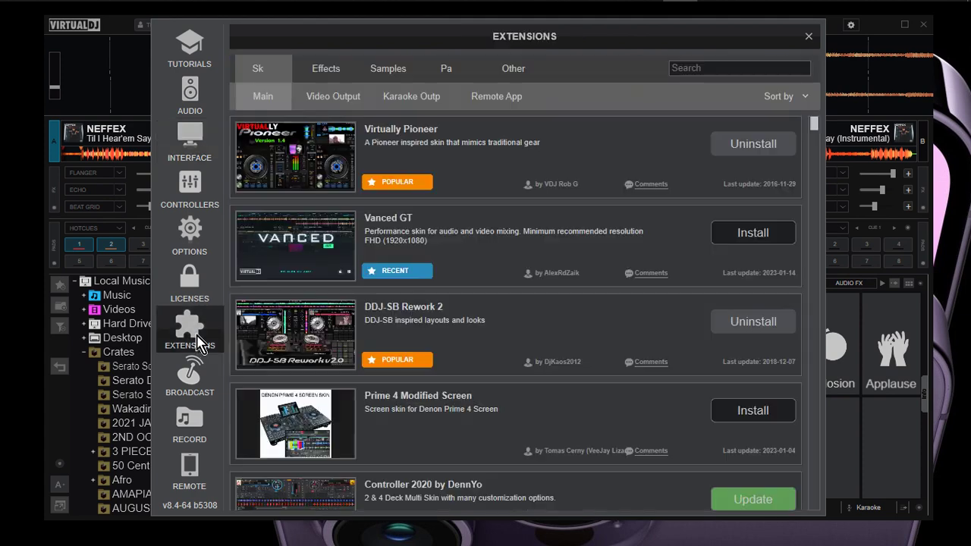
click(399, 101)
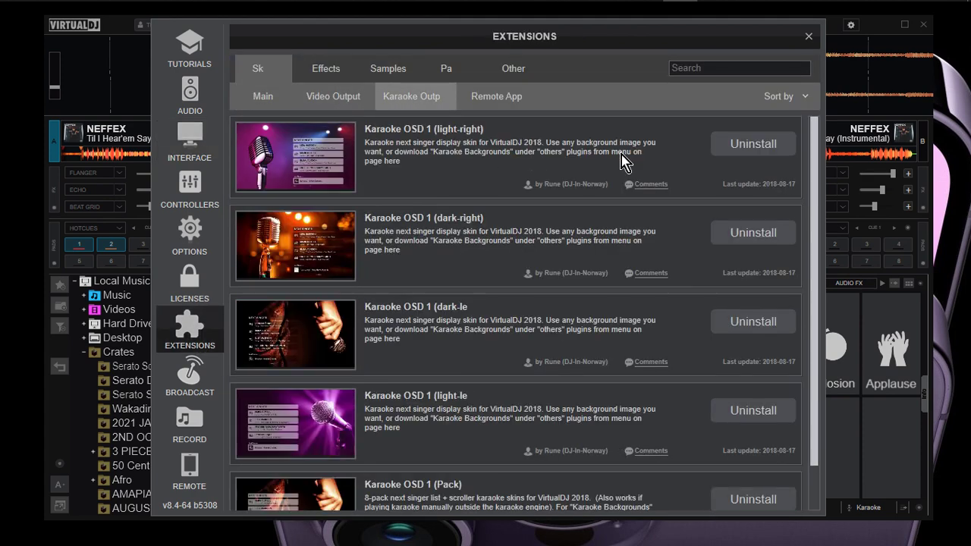
scroll(531, 270, down, 1)
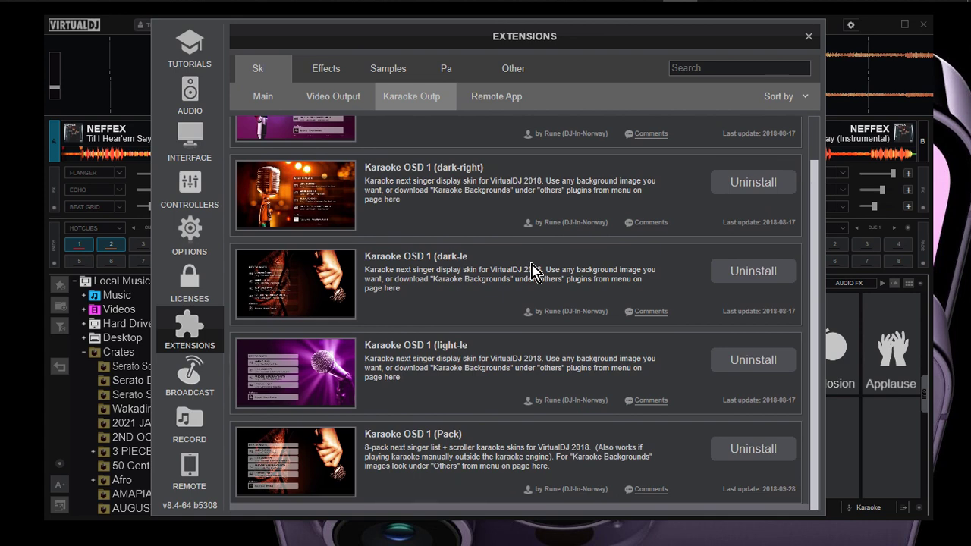
scroll(531, 270, up, 1)
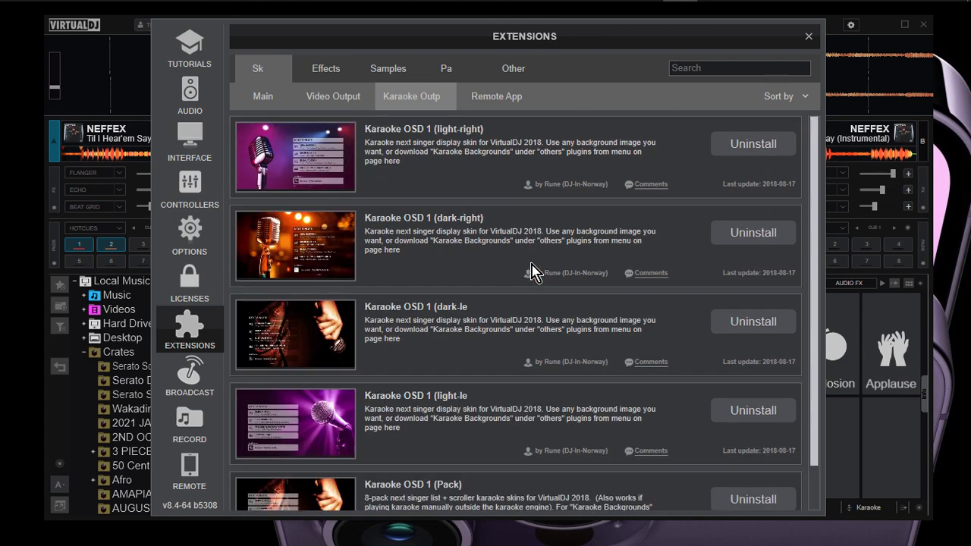
click(479, 103)
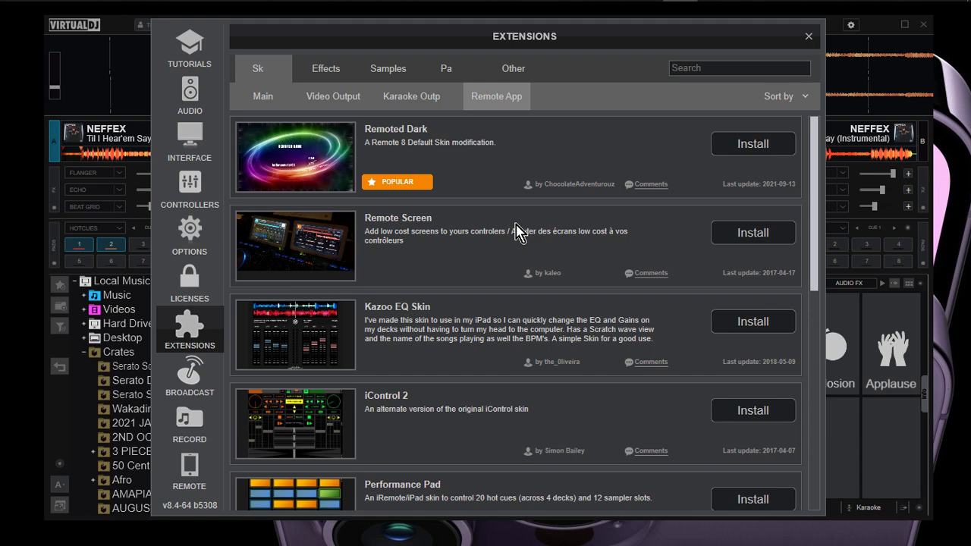
scroll(516, 231, down, 5)
scroll(516, 231, down, 3)
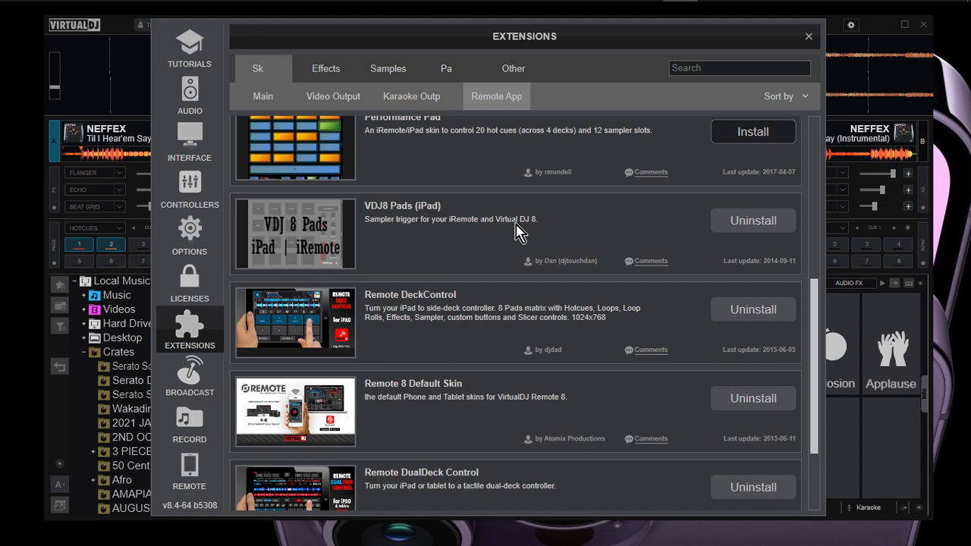
scroll(518, 231, up, 8)
Step: Update the Shrink Loop audio effect and scroll down to the Visualization effects
click(326, 70)
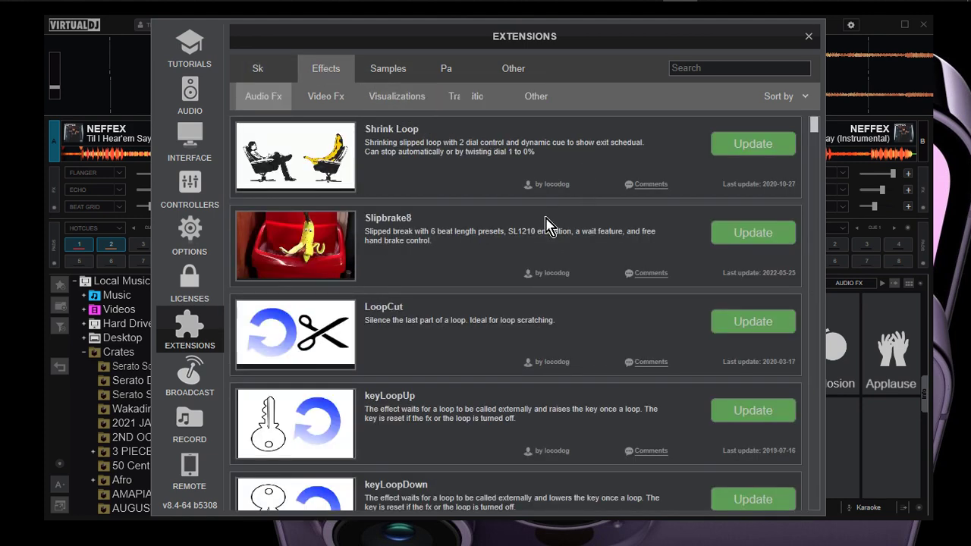
click(749, 152)
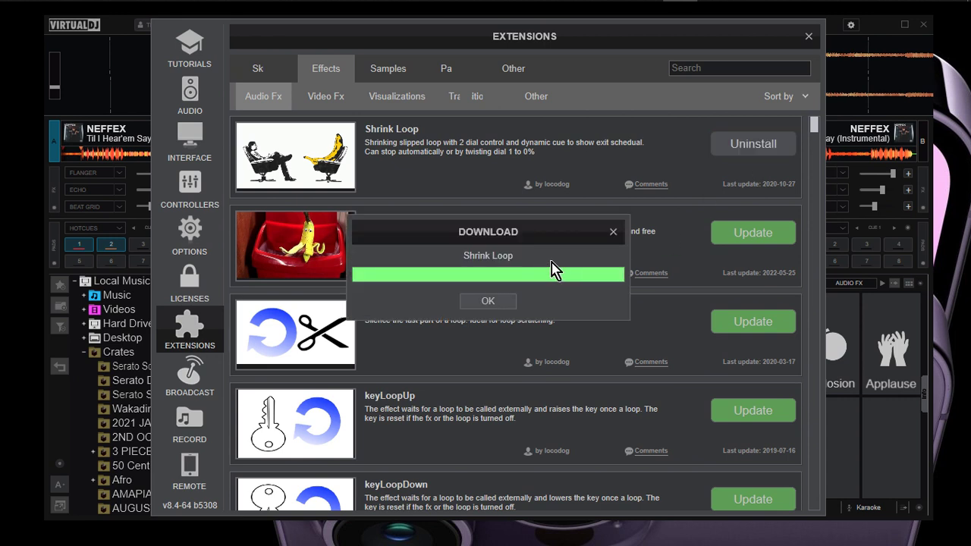
click(498, 304)
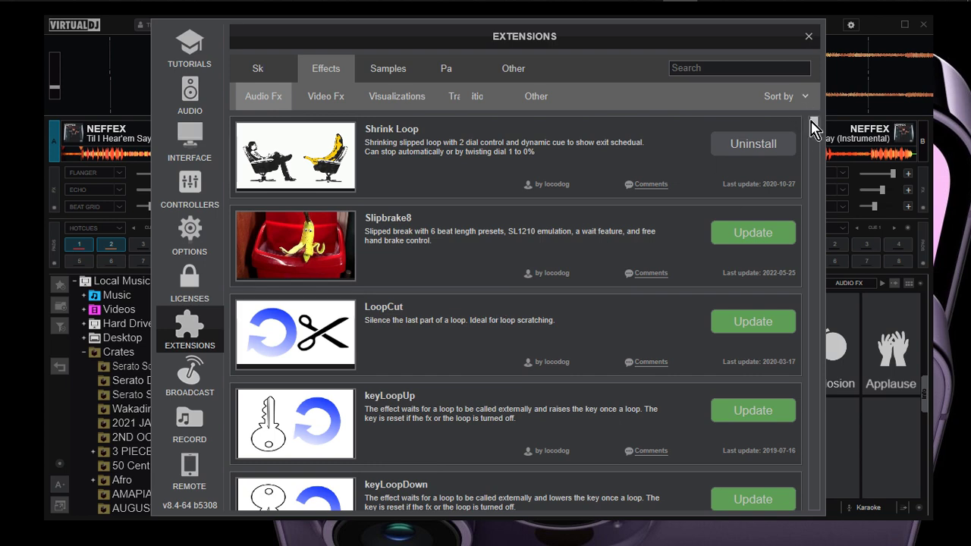
drag(816, 138, 800, 288)
Step: Scroll through the Visualization video effects list
click(376, 102)
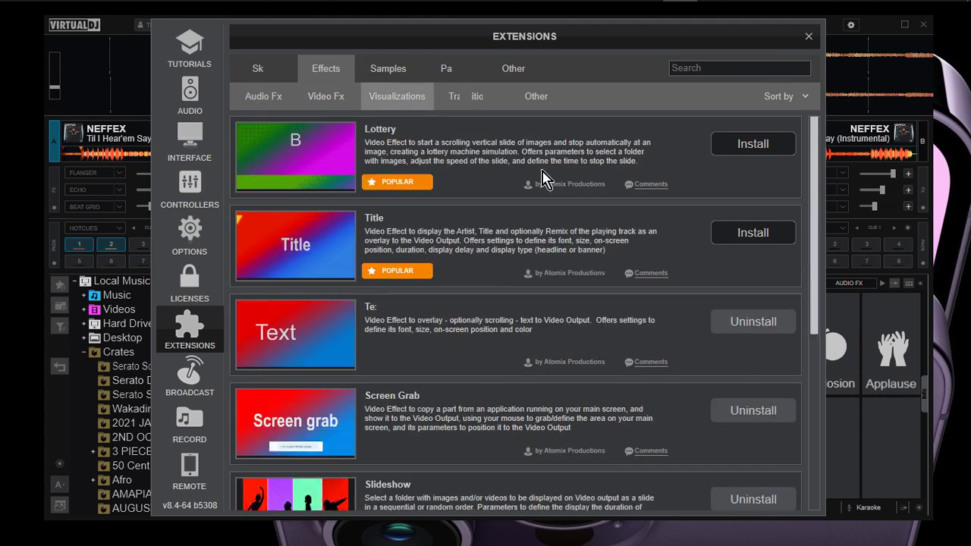
scroll(543, 180, down, 3)
scroll(543, 181, down, 2)
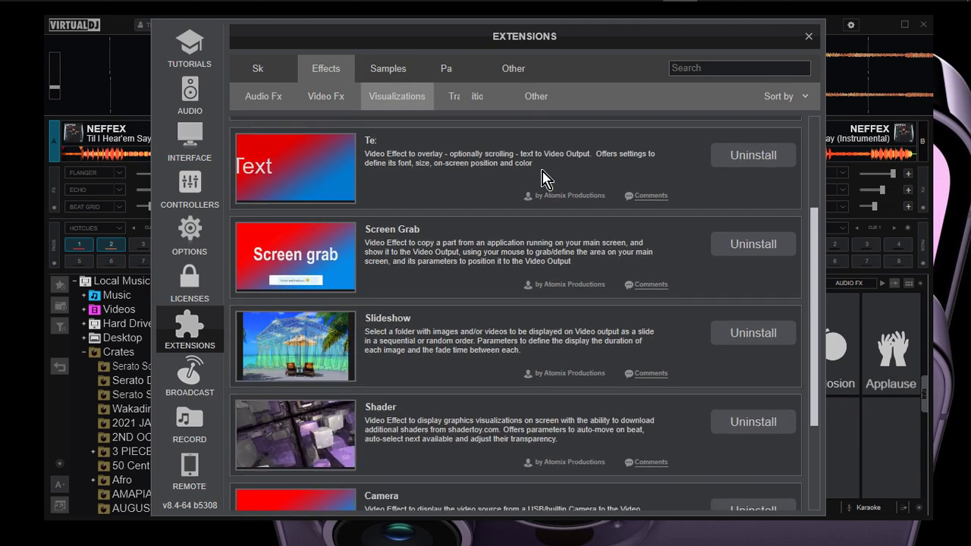
scroll(542, 181, down, 3)
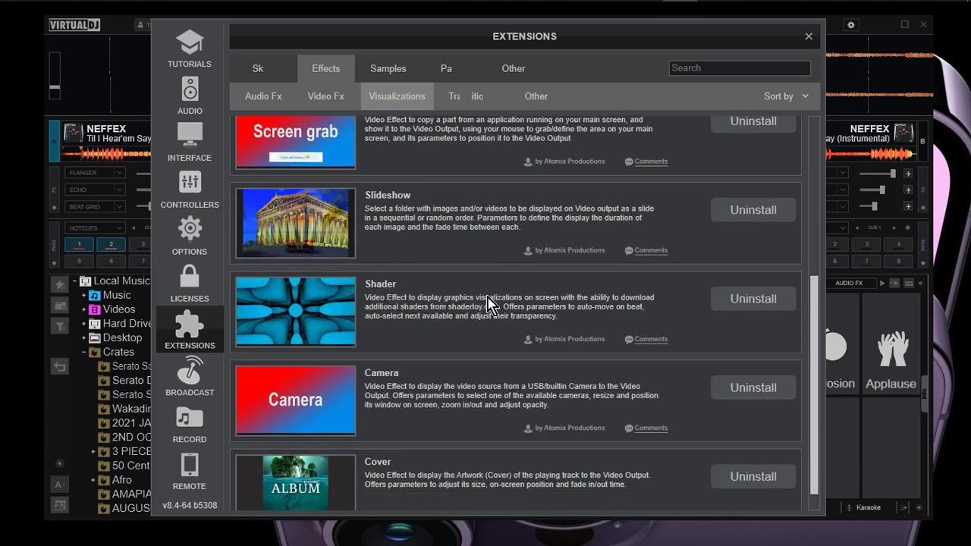
scroll(585, 301, down, 1)
scroll(568, 271, up, 5)
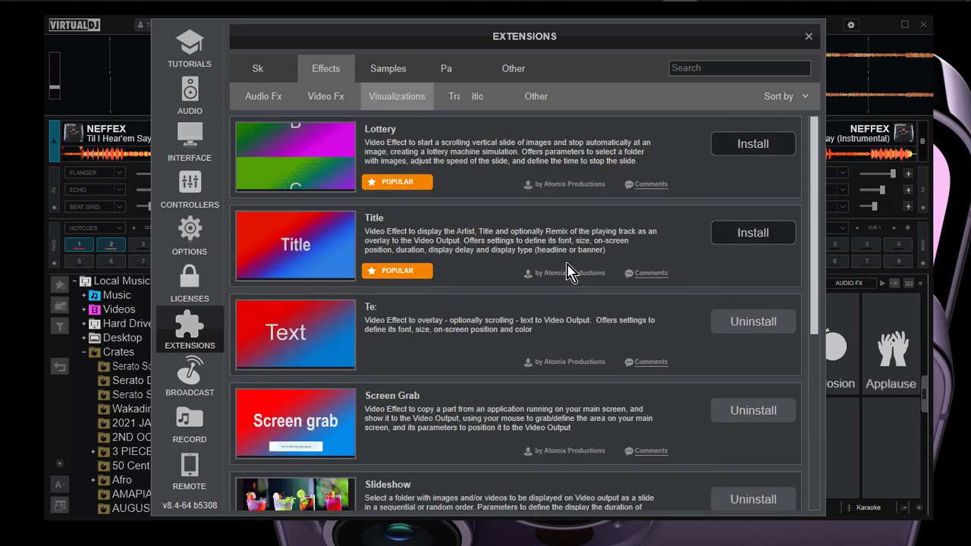
Step: Install the Tilt n Squeeze transition and scroll through the Transitions list
click(470, 99)
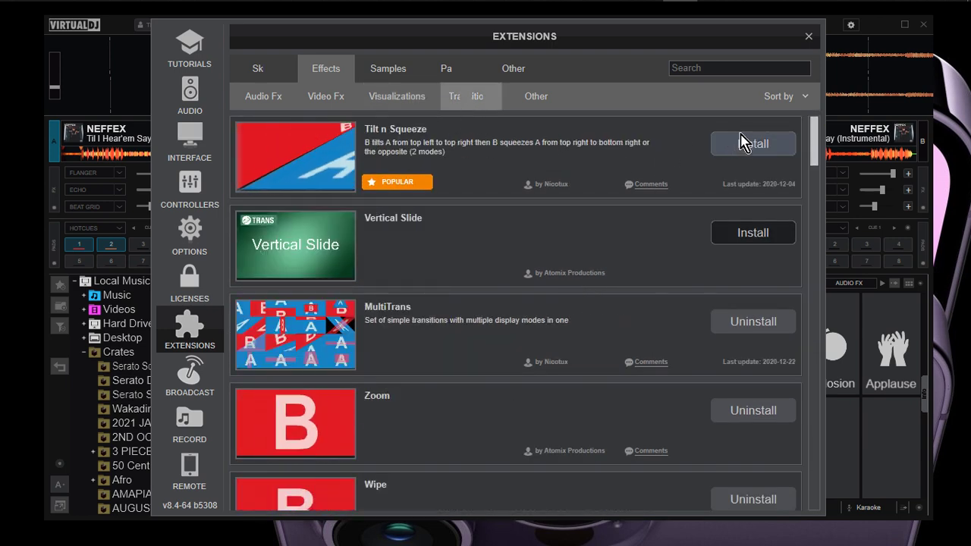
click(744, 156)
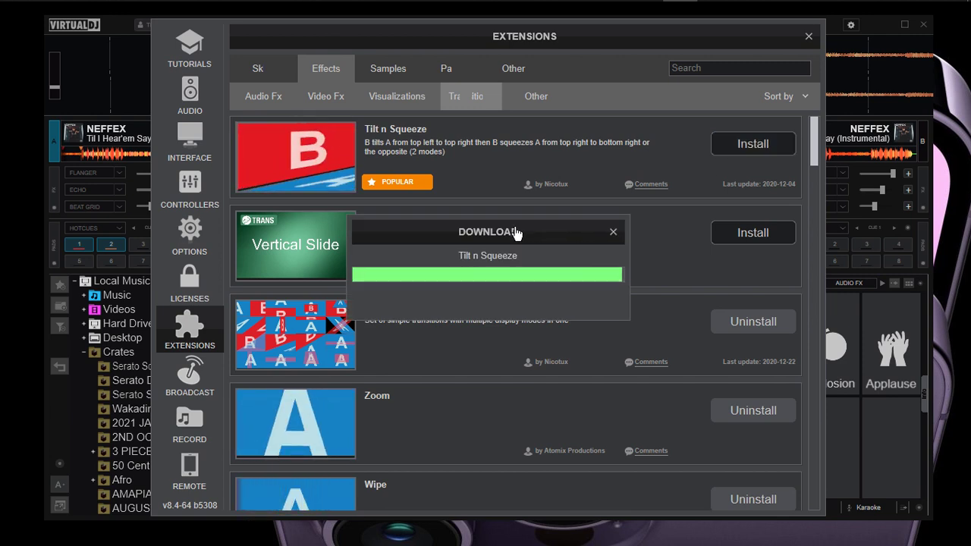
click(498, 305)
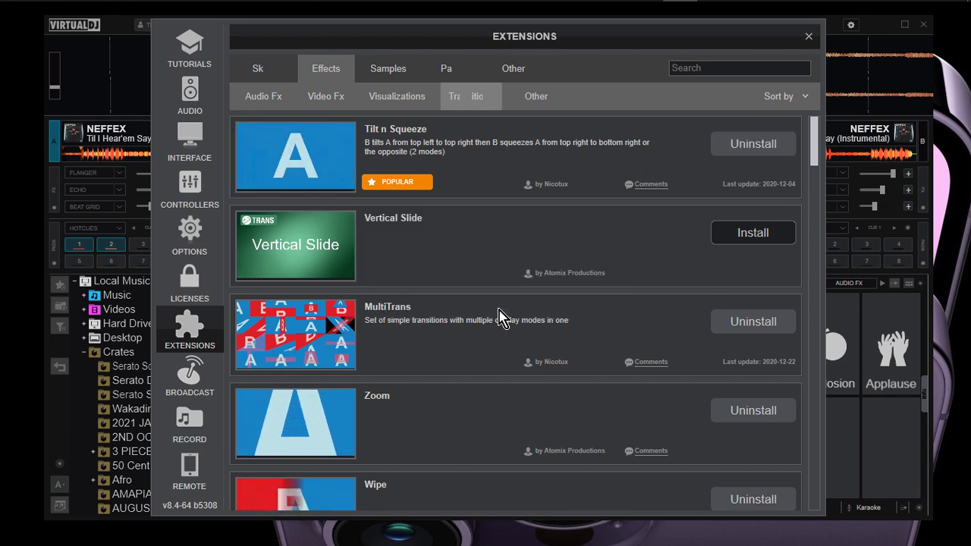
drag(812, 147, 806, 269)
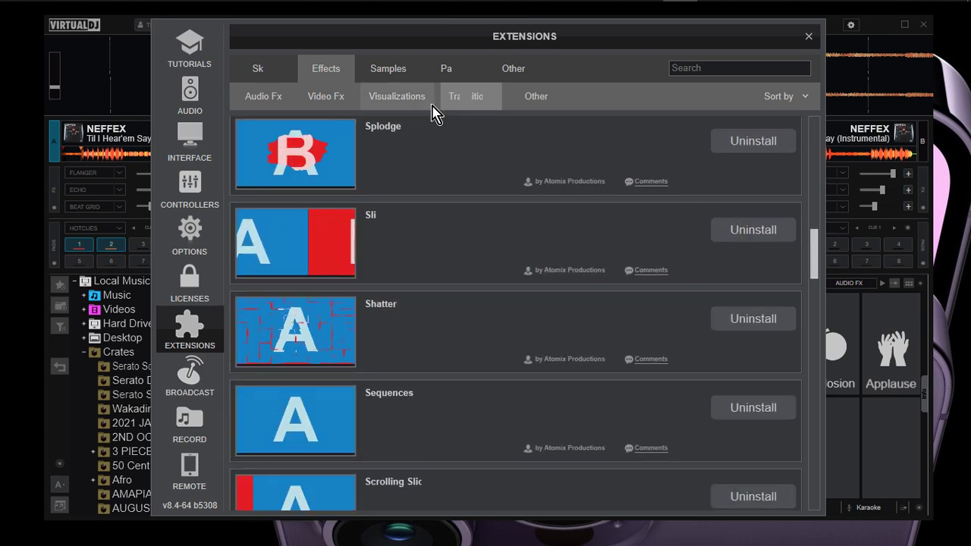
scroll(622, 290, down, 3)
scroll(622, 290, down, 10)
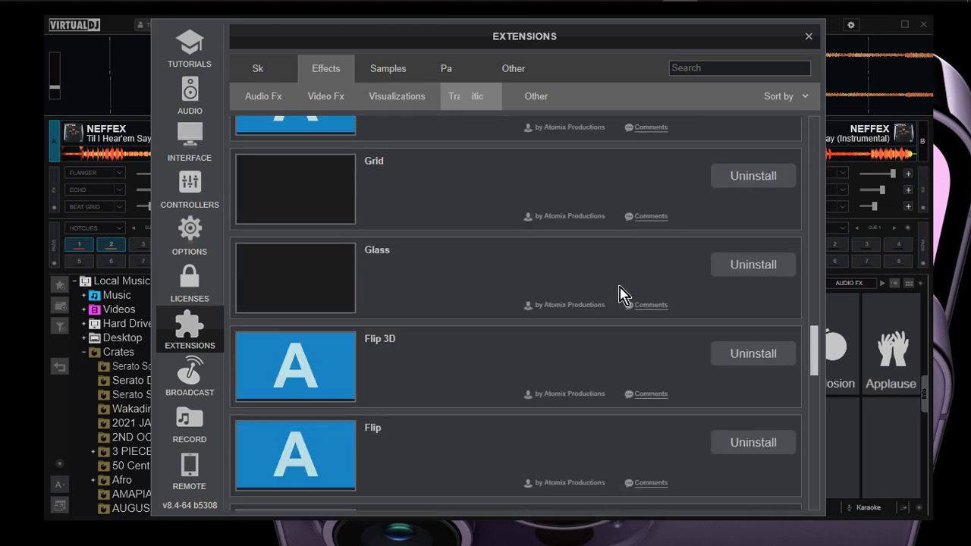
scroll(621, 291, down, 15)
scroll(622, 294, down, 2)
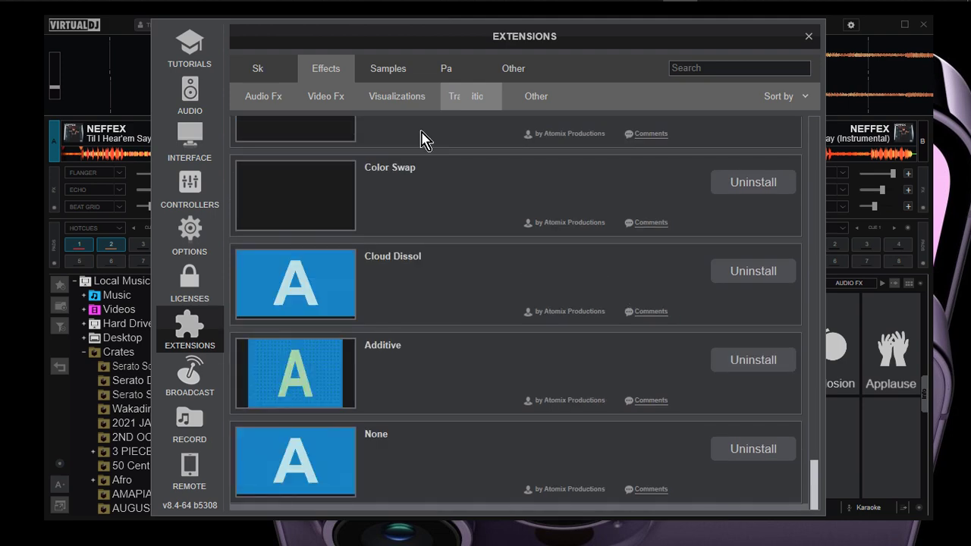
Step: Browse the Other effects list with Builder, virtualFX, DMXArtNetNtx and sticky
click(539, 99)
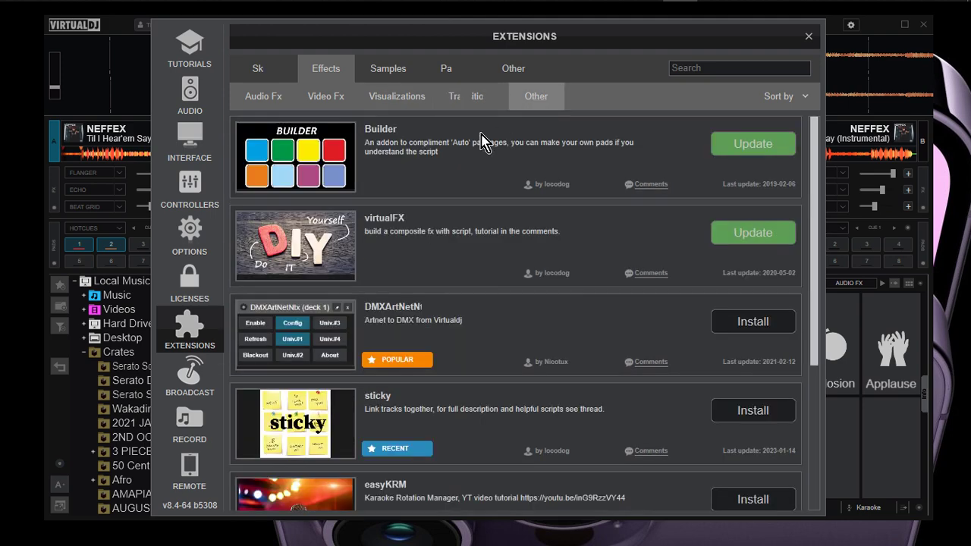
scroll(428, 250, down, 3)
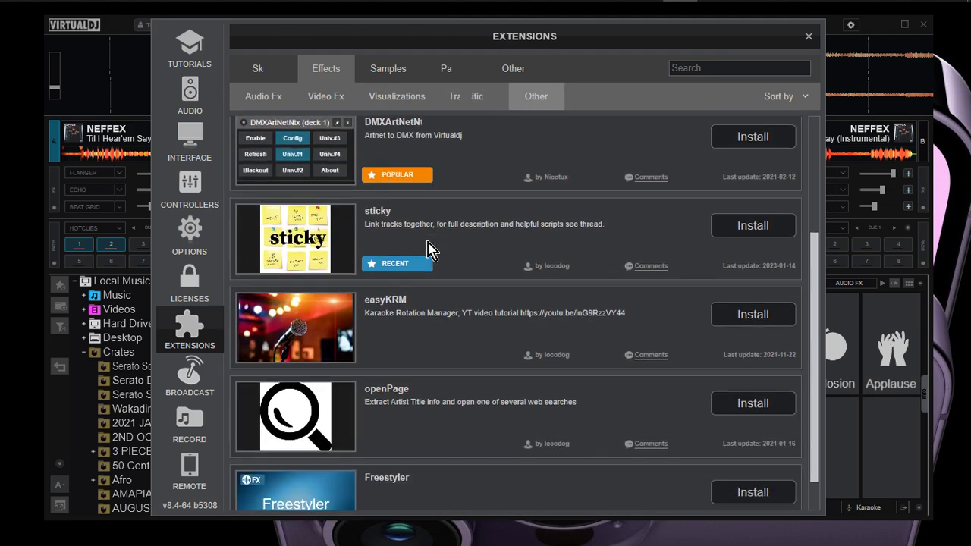
scroll(428, 250, down, 1)
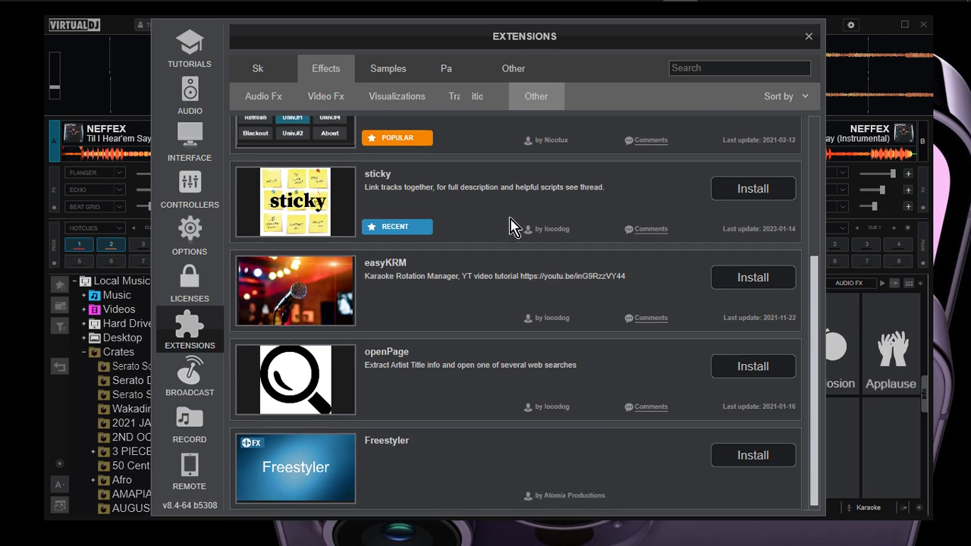
scroll(512, 226, down, 1)
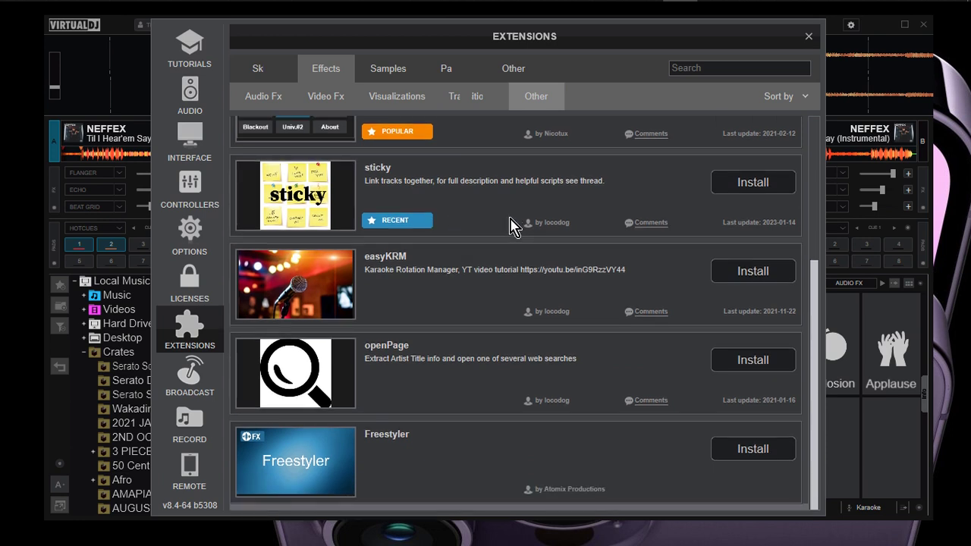
scroll(523, 292, up, 4)
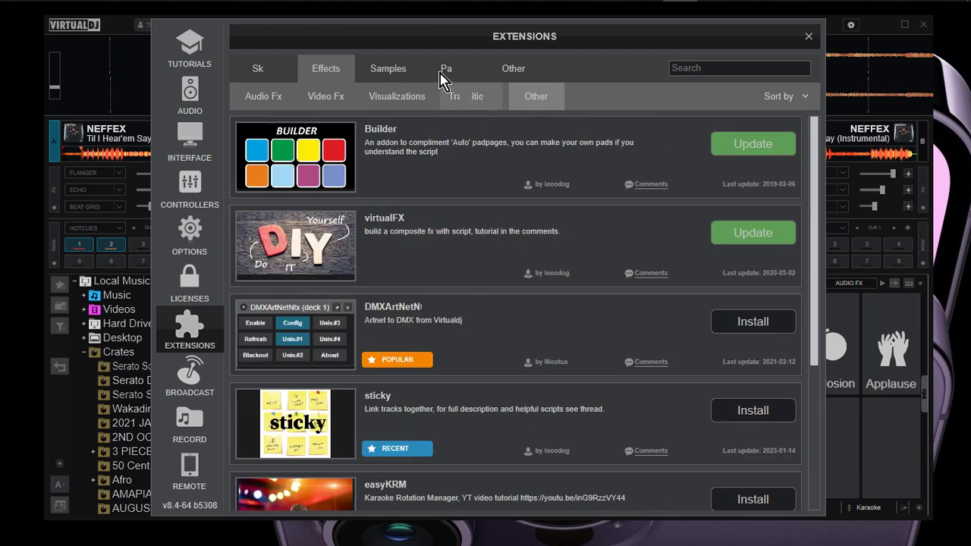
Step: Install the Dancehall Vocal Pack II sample pack and close the Extensions window
click(387, 72)
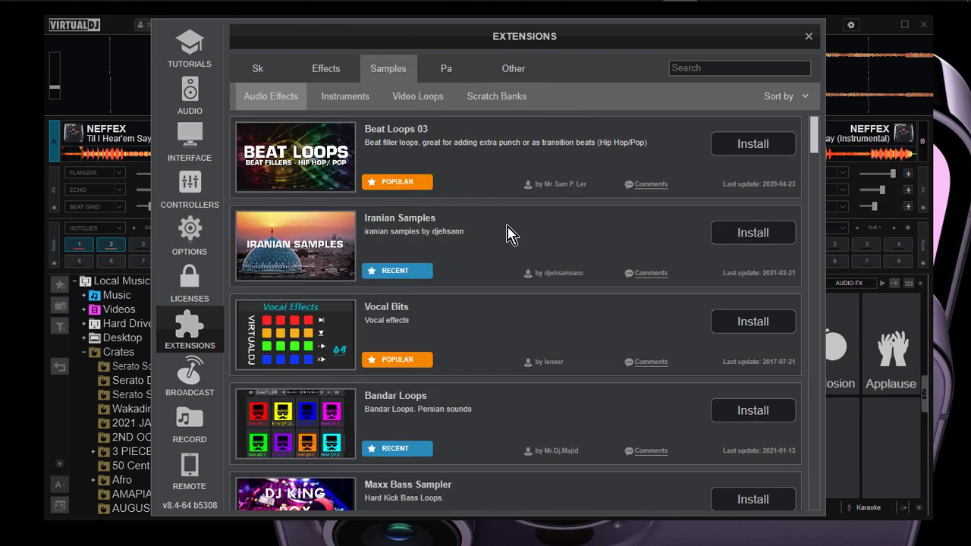
scroll(508, 235, down, 3)
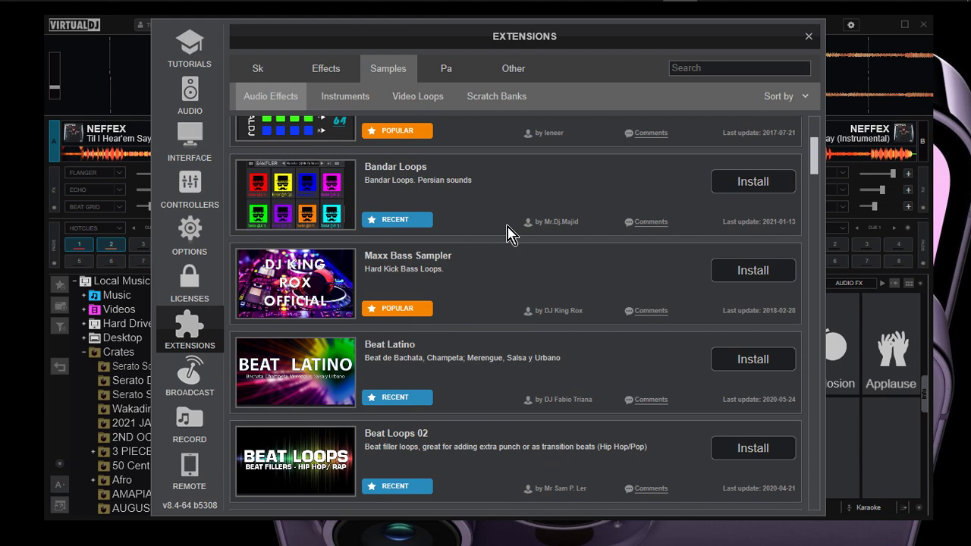
scroll(508, 235, down, 1)
scroll(508, 234, down, 2)
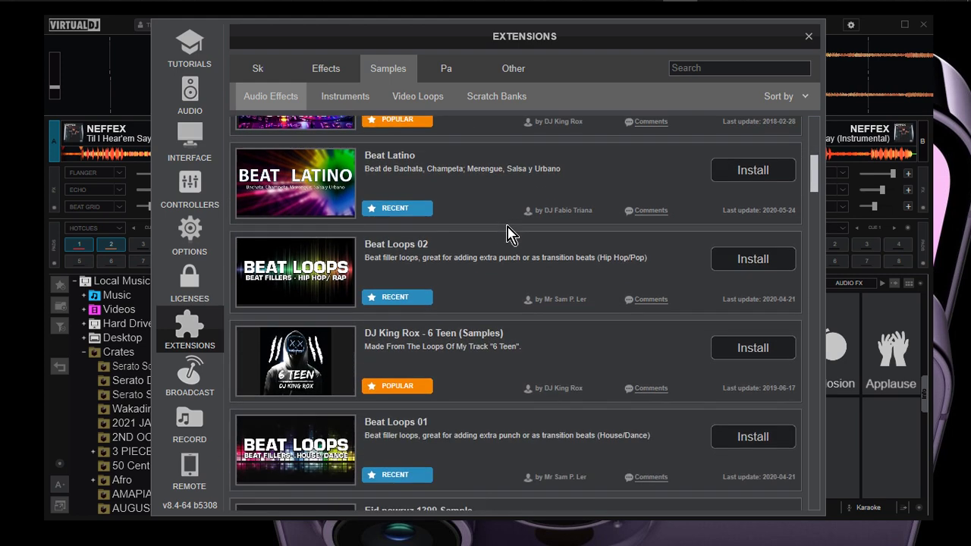
scroll(508, 234, down, 4)
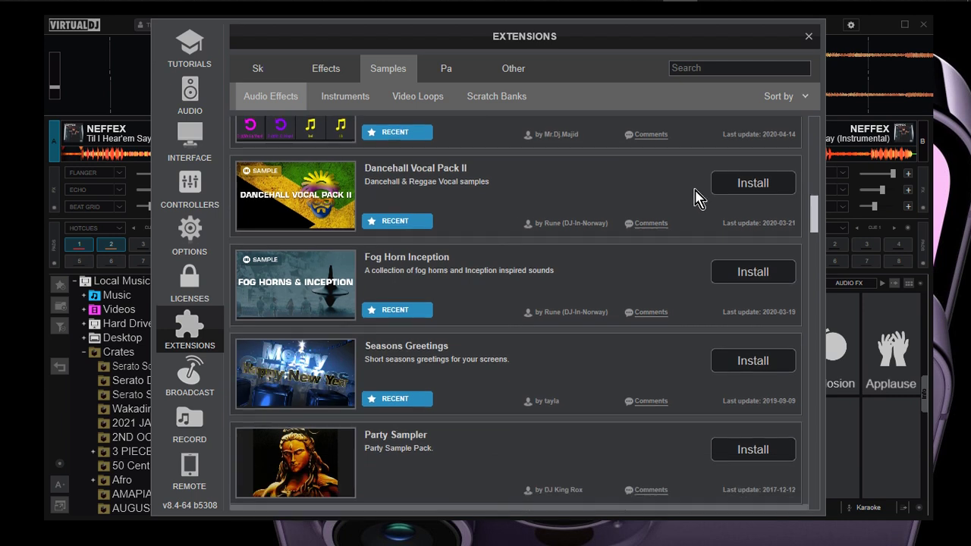
click(737, 185)
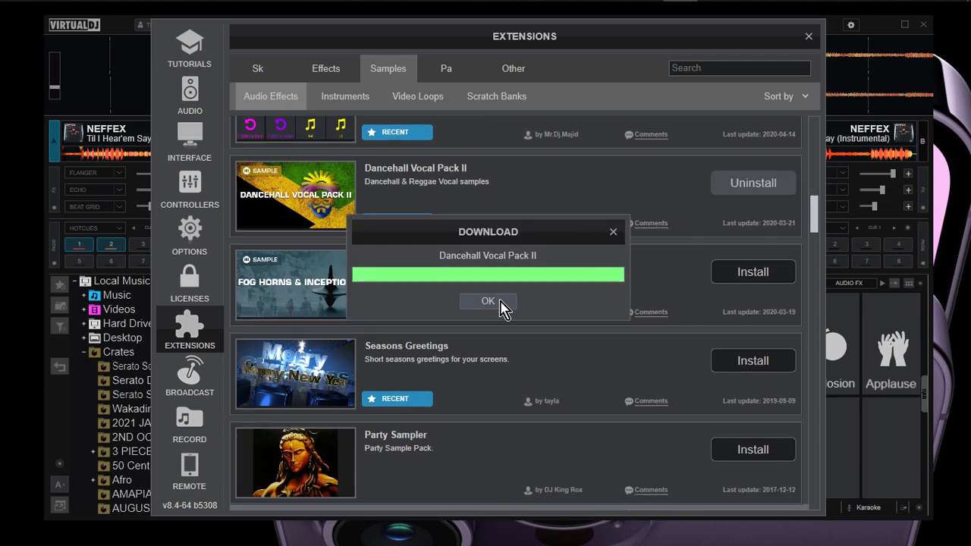
click(500, 303)
click(808, 36)
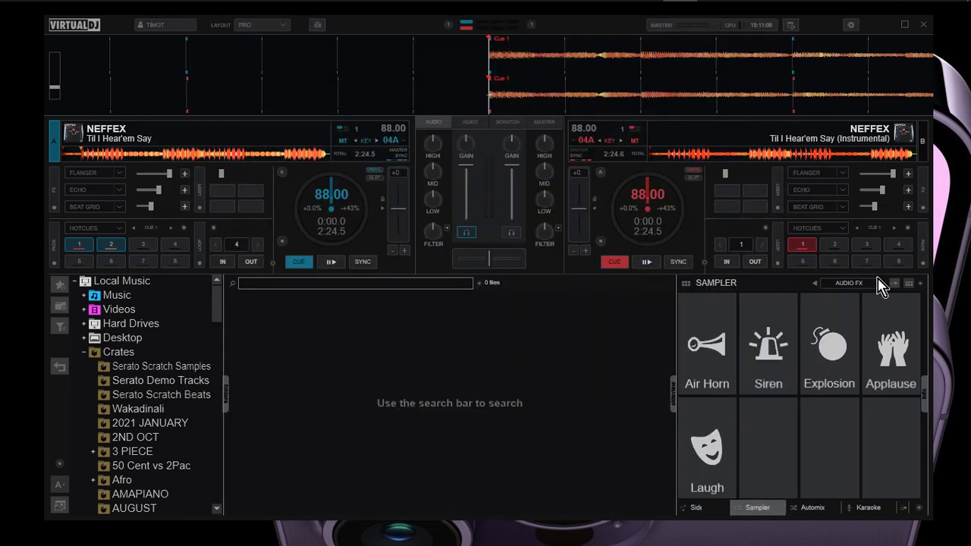
Step: Step through the sampler banks to Dancehall Vocal Pack II
click(882, 283)
click(882, 285)
click(882, 286)
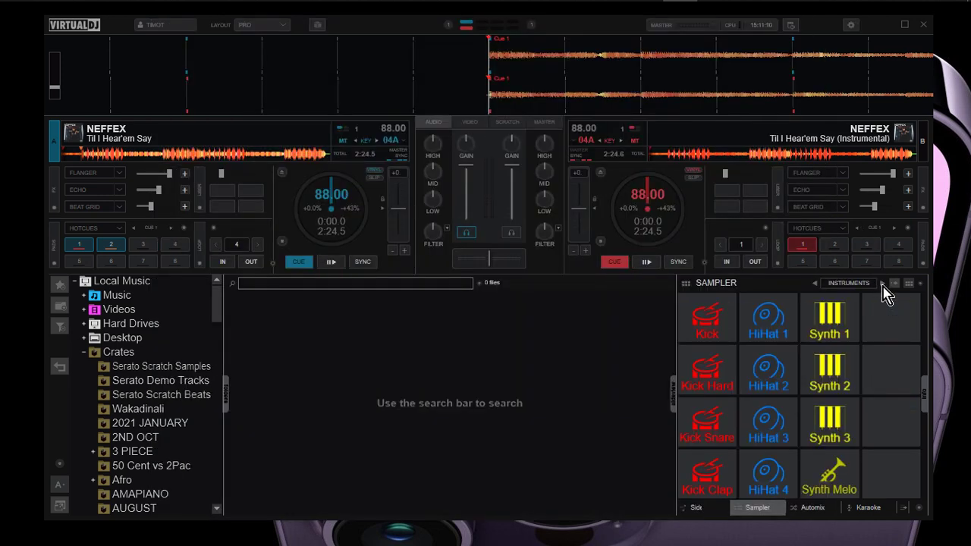
click(882, 286)
click(882, 284)
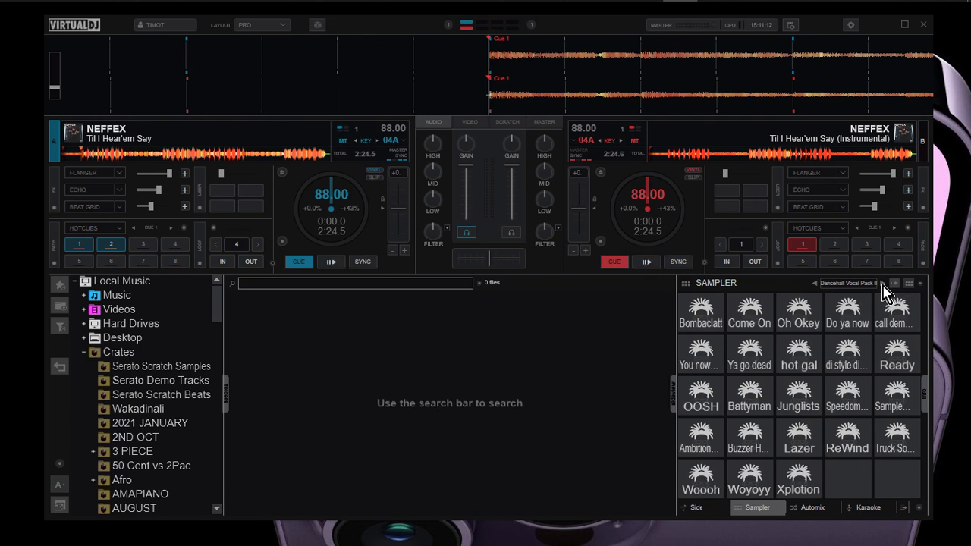
Step: Play Bombaclatt, hot gal, Do ya now, Woyoyy, Woooh and Xplotion samples over deck A
click(711, 313)
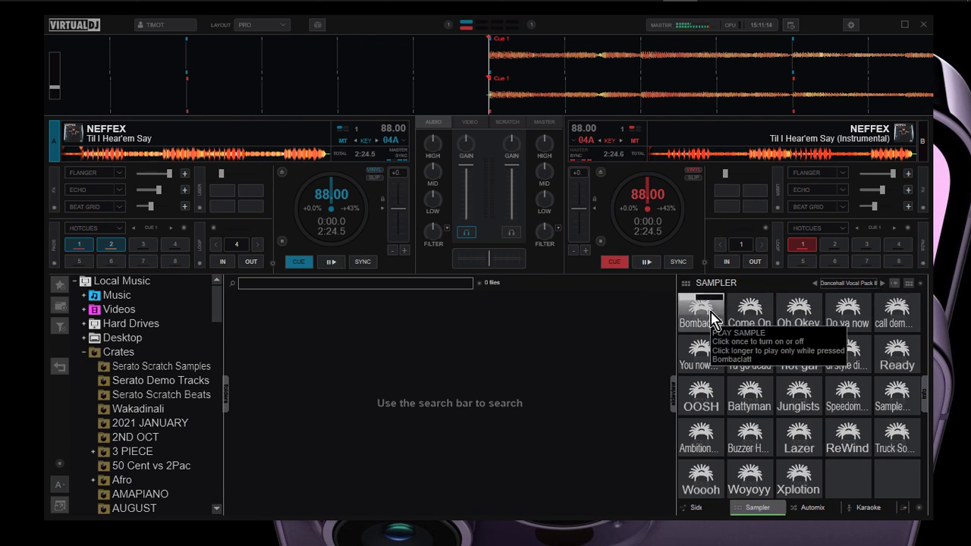
click(331, 267)
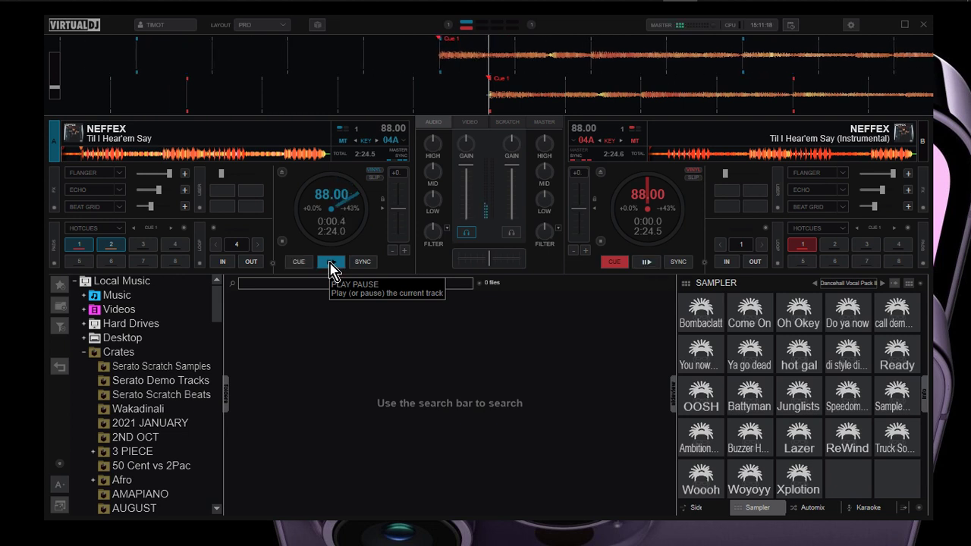
click(798, 357)
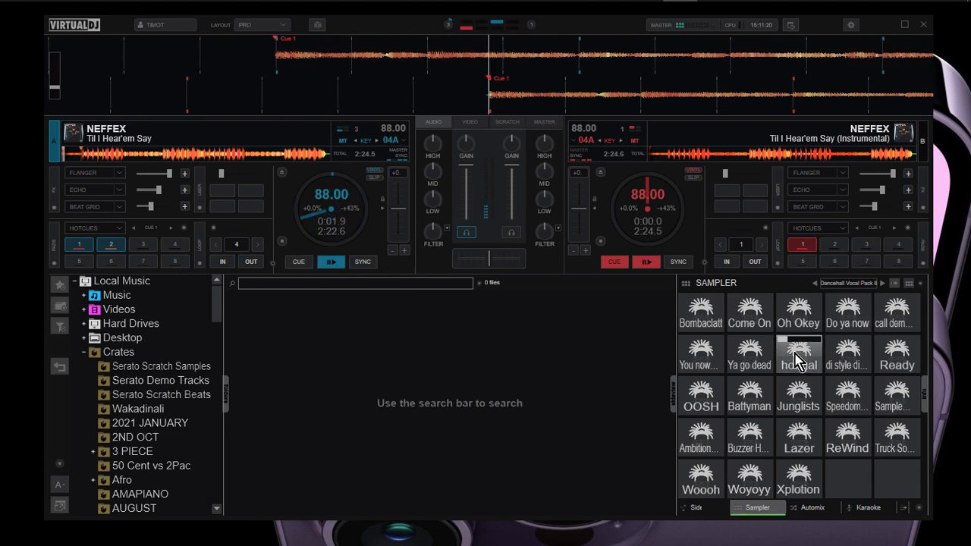
click(839, 325)
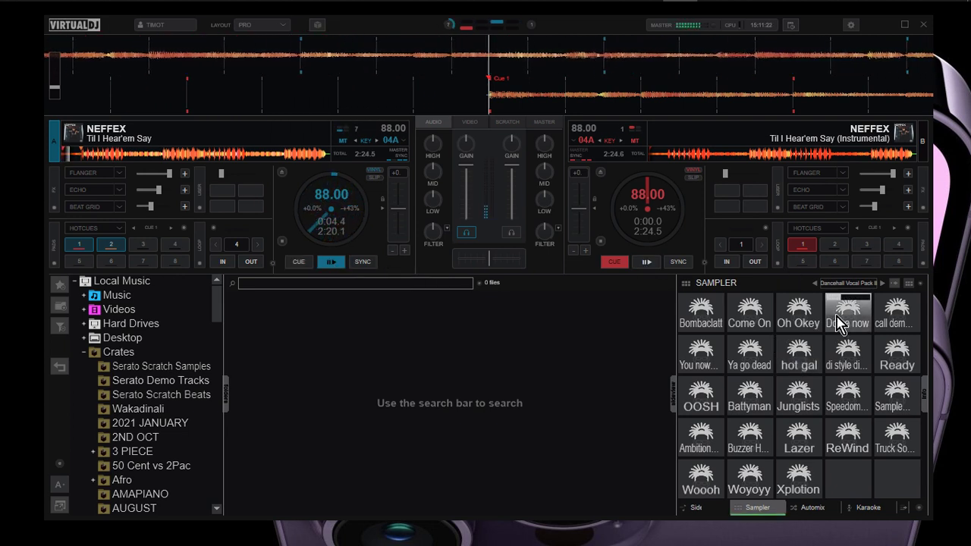
click(898, 324)
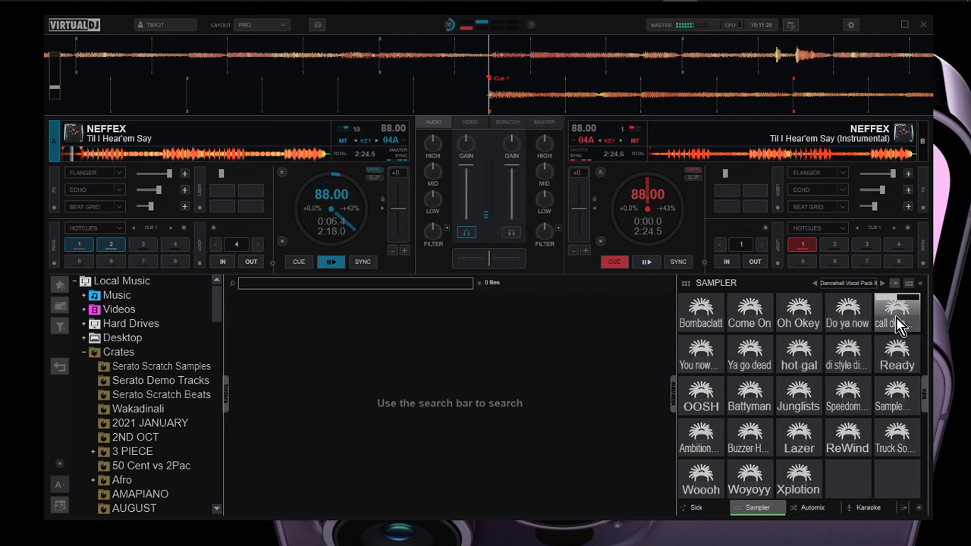
click(80, 244)
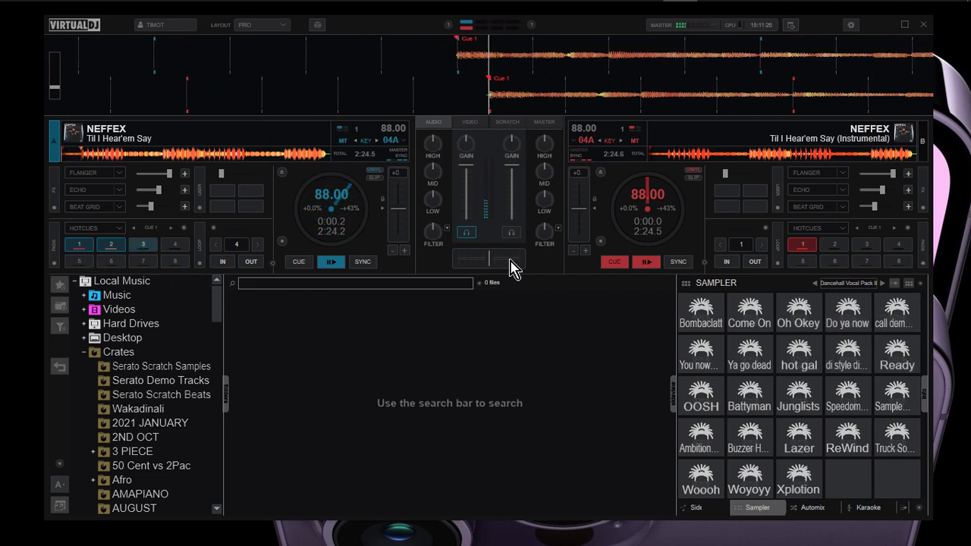
click(744, 499)
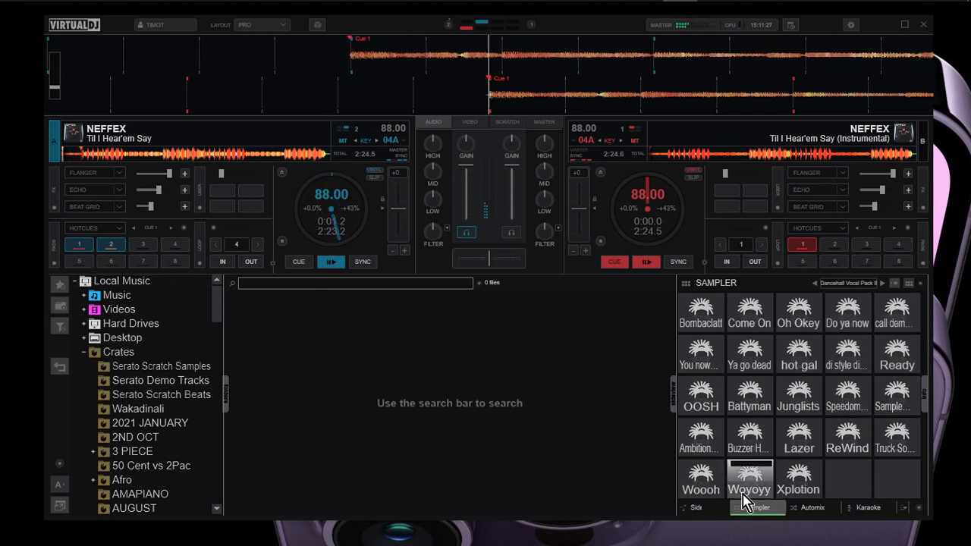
click(698, 486)
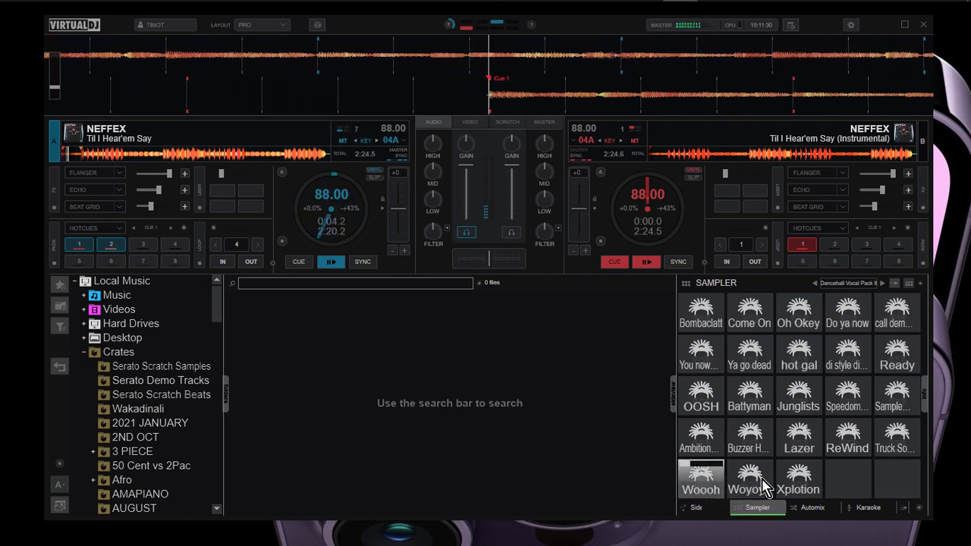
click(792, 474)
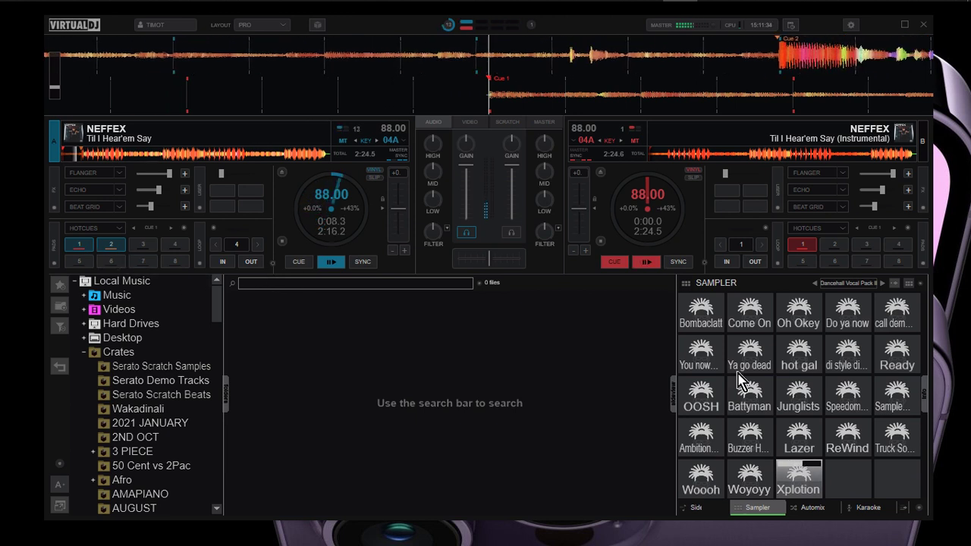
Step: Cue deck A back, play Bombaclatt, Ya go dead and Junglists, then toggle echo
click(690, 324)
click(79, 245)
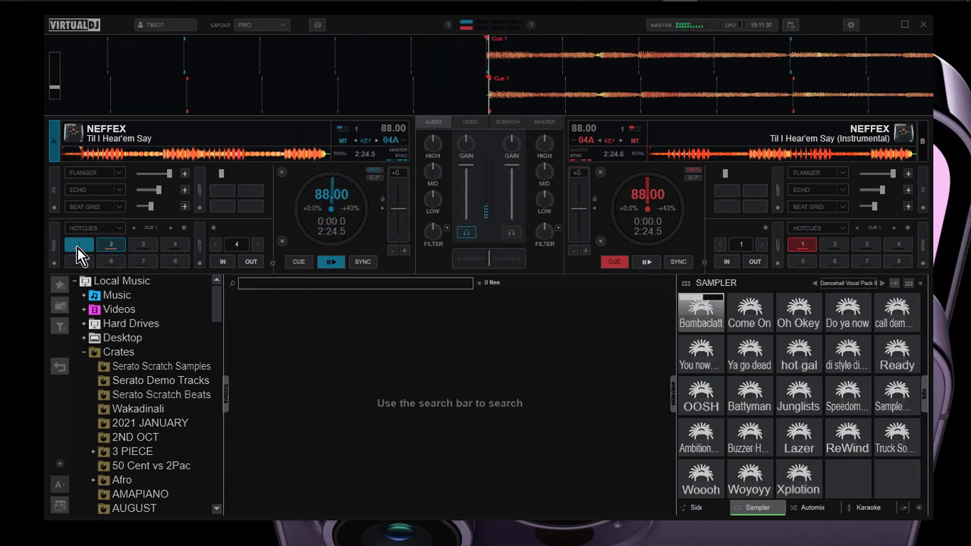
click(749, 355)
click(802, 395)
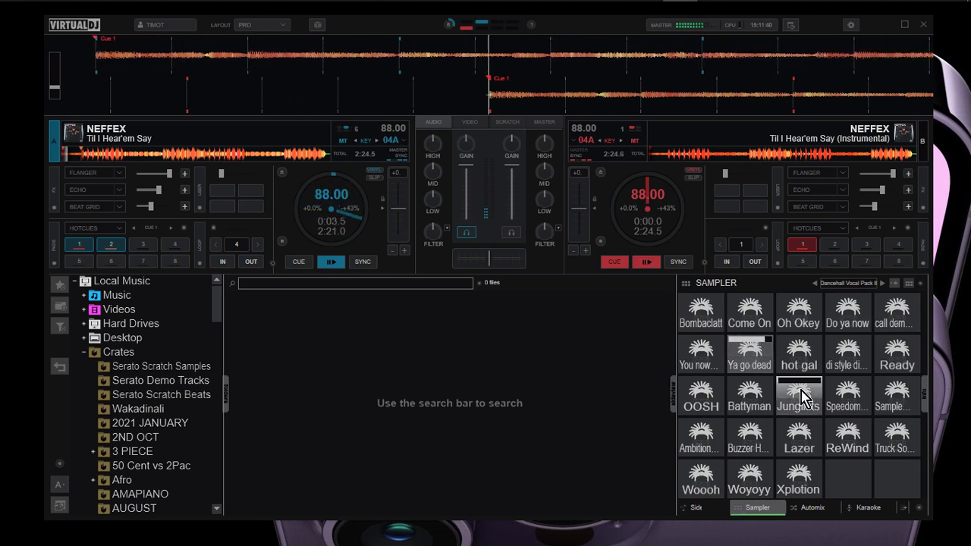
click(853, 364)
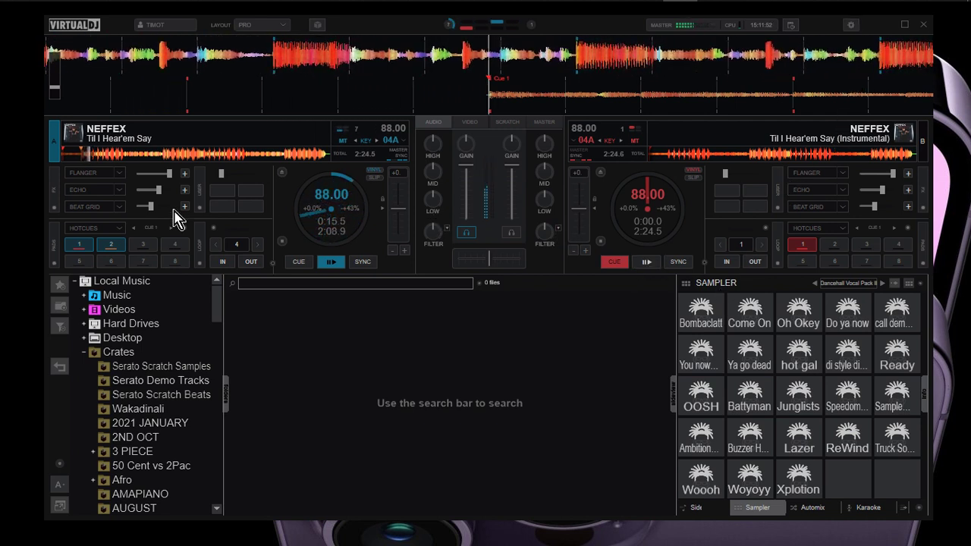
click(94, 190)
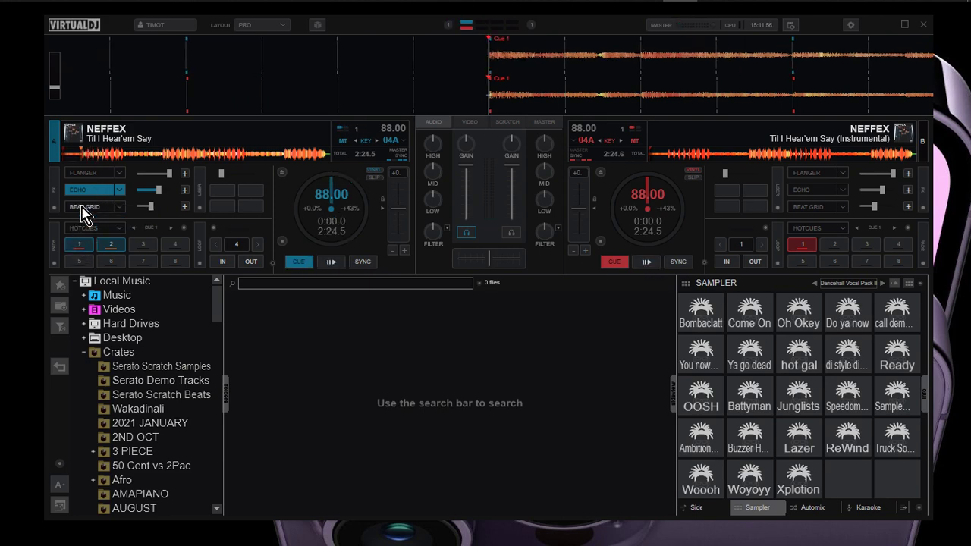
click(87, 190)
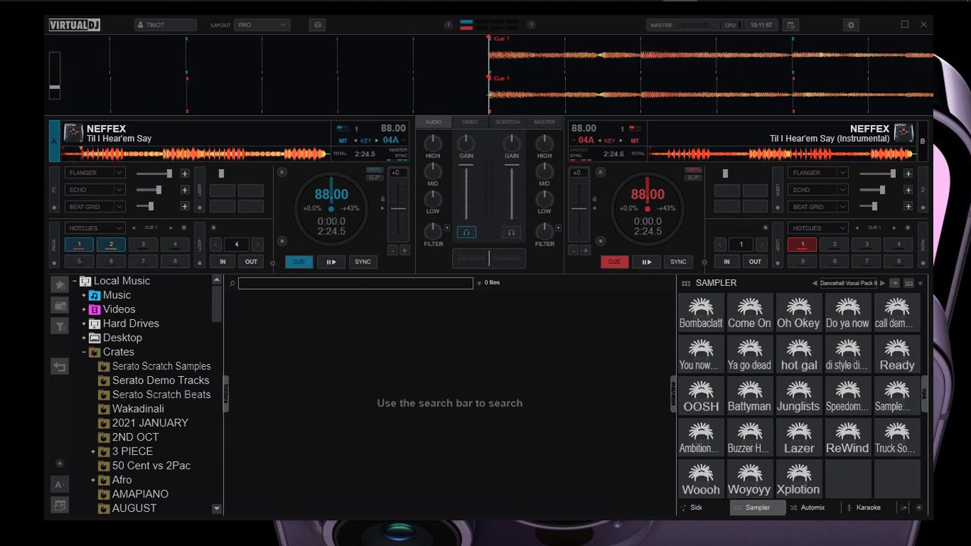
Step: Reopen the Extensions window and browse the Samples catalogue
click(850, 27)
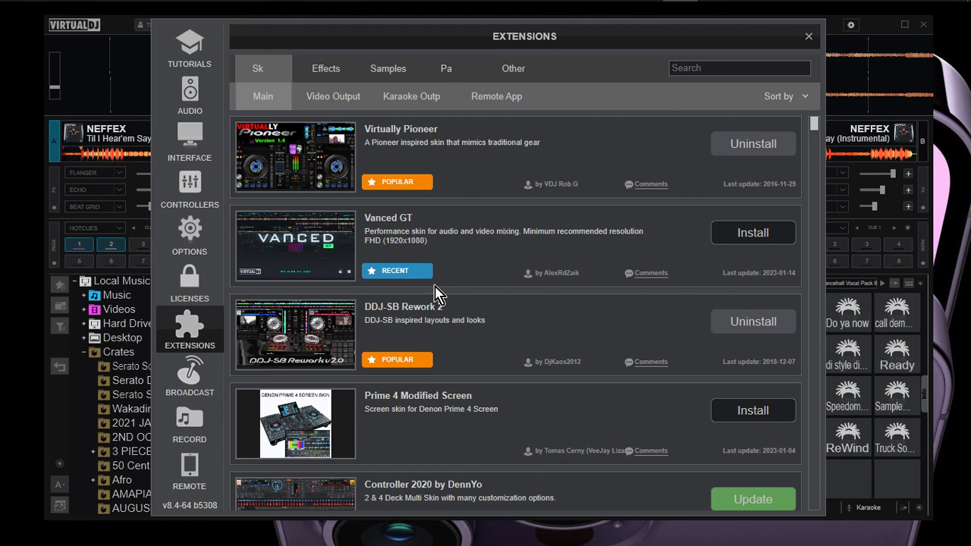
scroll(435, 294, down, 5)
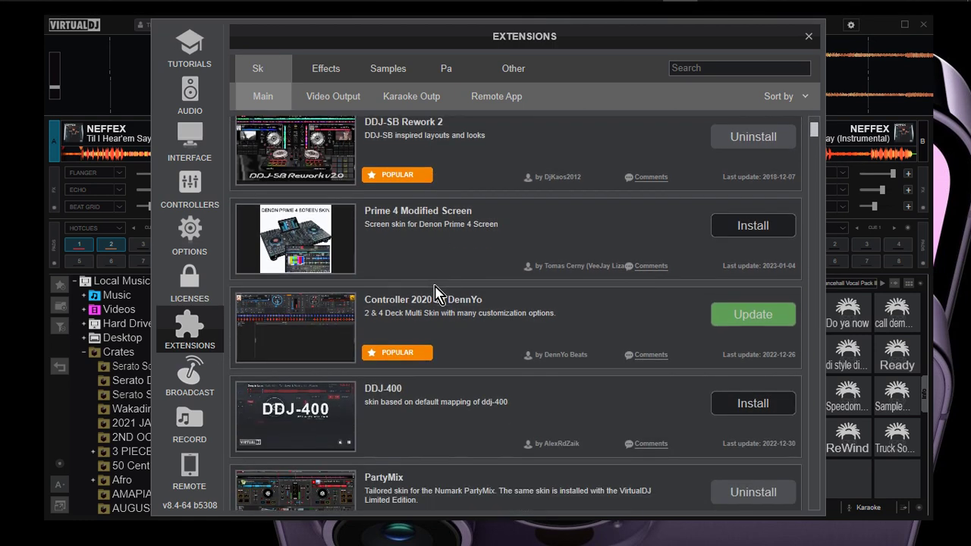
click(391, 69)
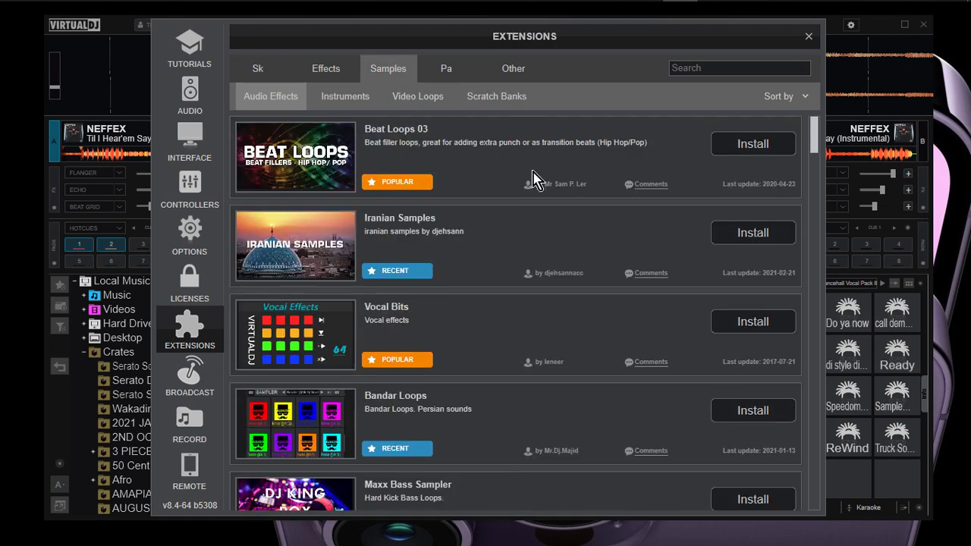
scroll(507, 230, down, 3)
scroll(506, 230, down, 12)
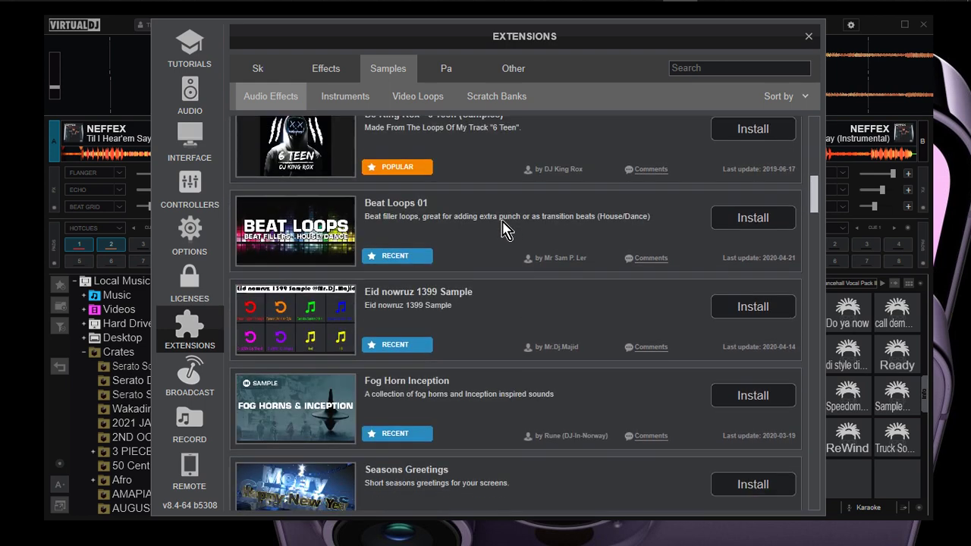
scroll(506, 229, down, 10)
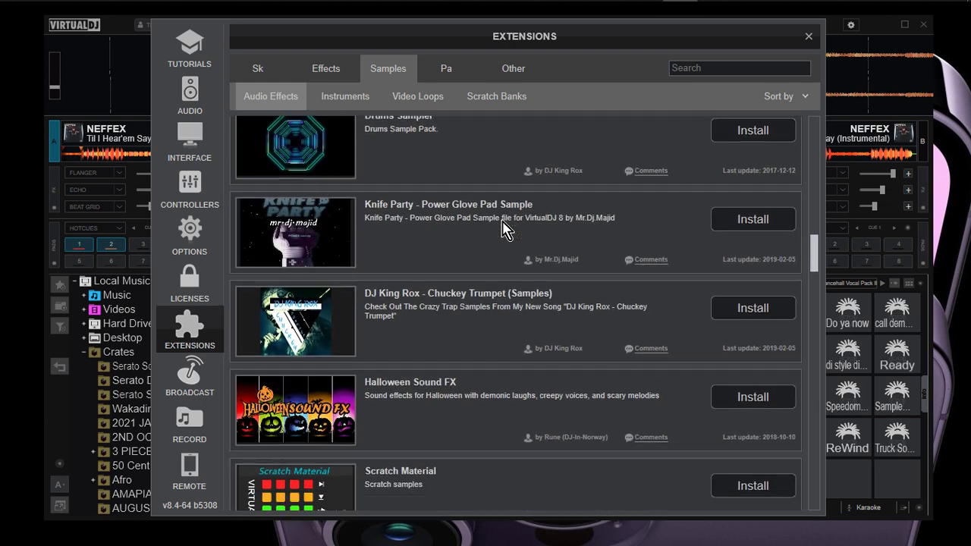
scroll(506, 230, down, 1)
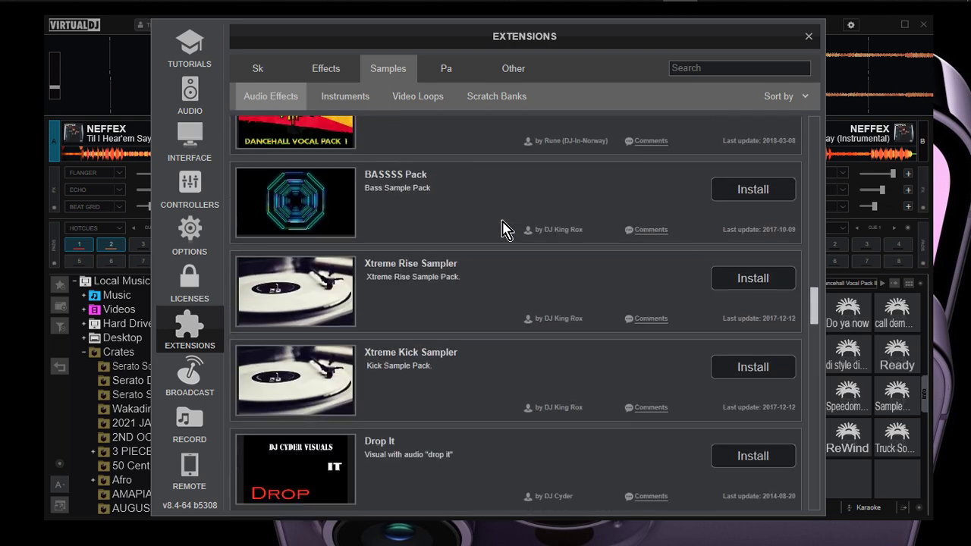
scroll(507, 230, up, 1)
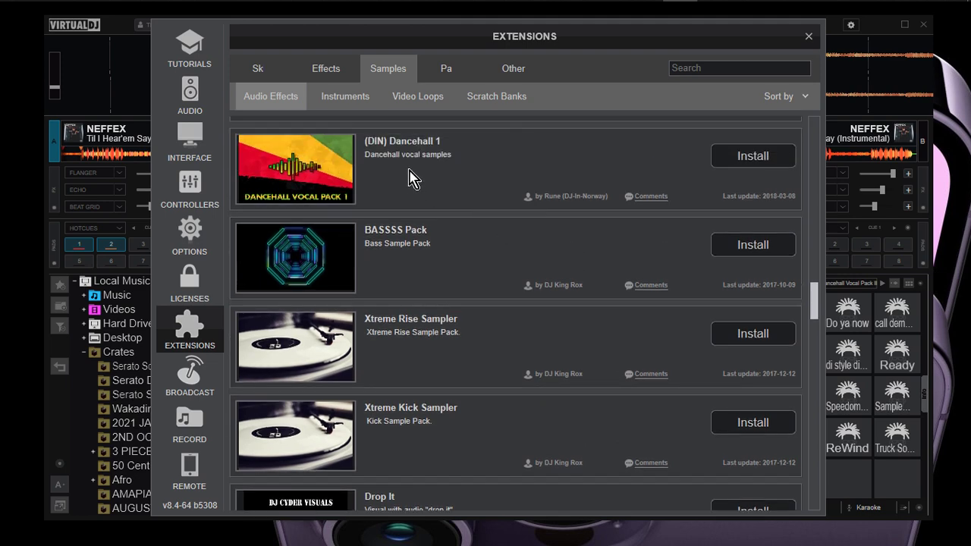
Step: Scroll to the Audio Effects packs: Vocal Pack 8, Aw Yeah, Fireitup and Dance2
scroll(397, 357, down, 4)
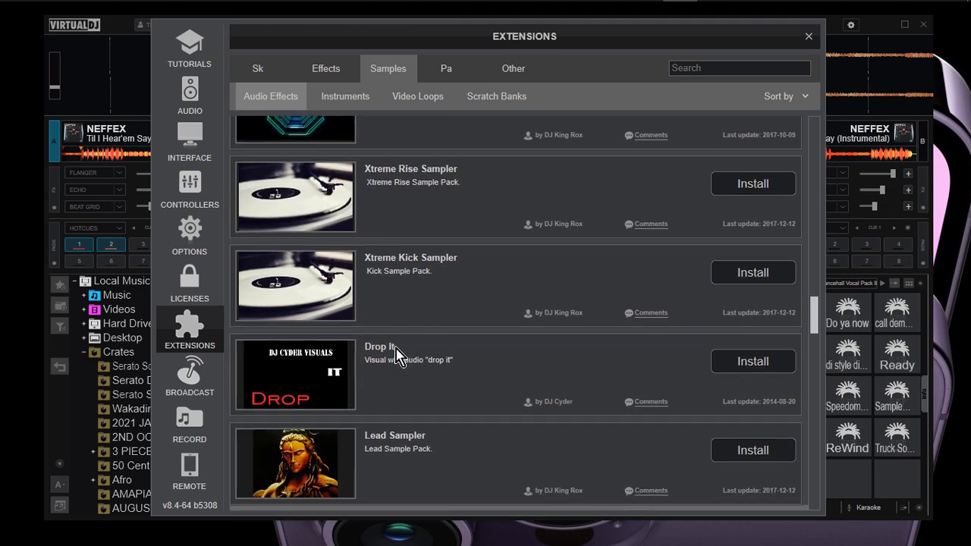
scroll(398, 356, down, 3)
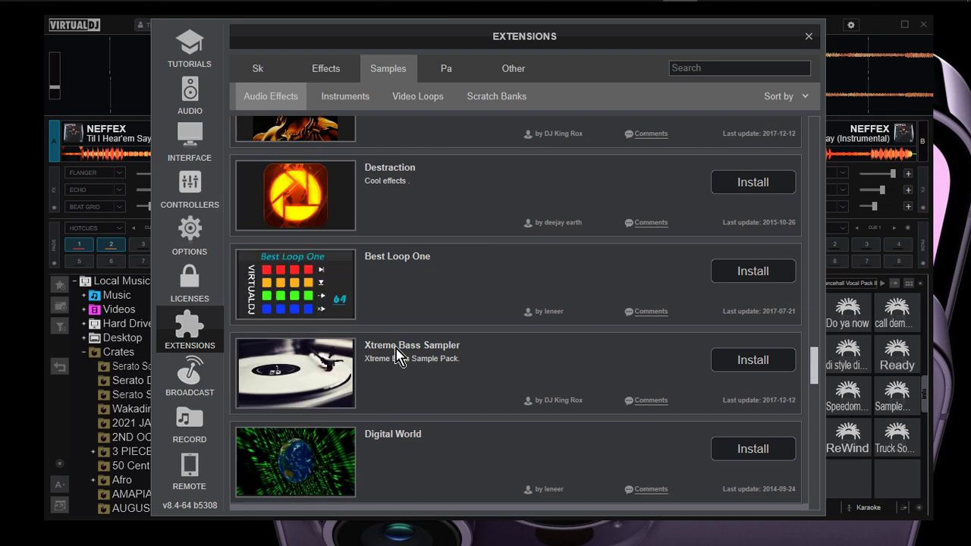
scroll(397, 356, down, 1)
scroll(398, 357, down, 5)
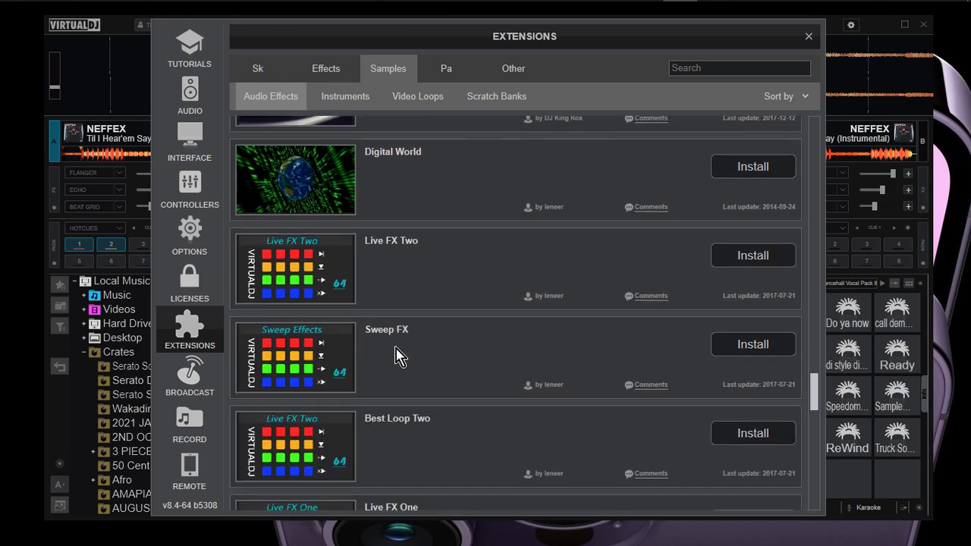
scroll(397, 357, down, 2)
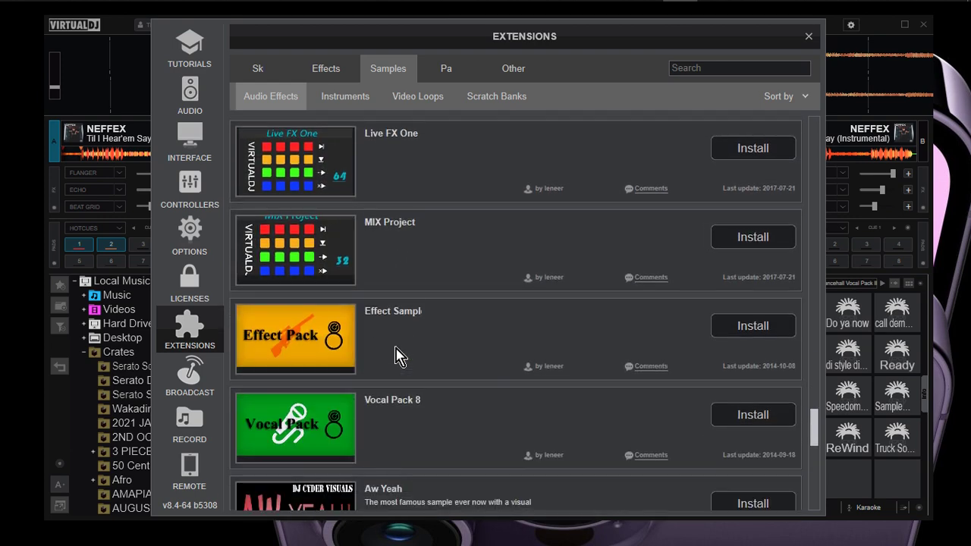
scroll(482, 125, down, 3)
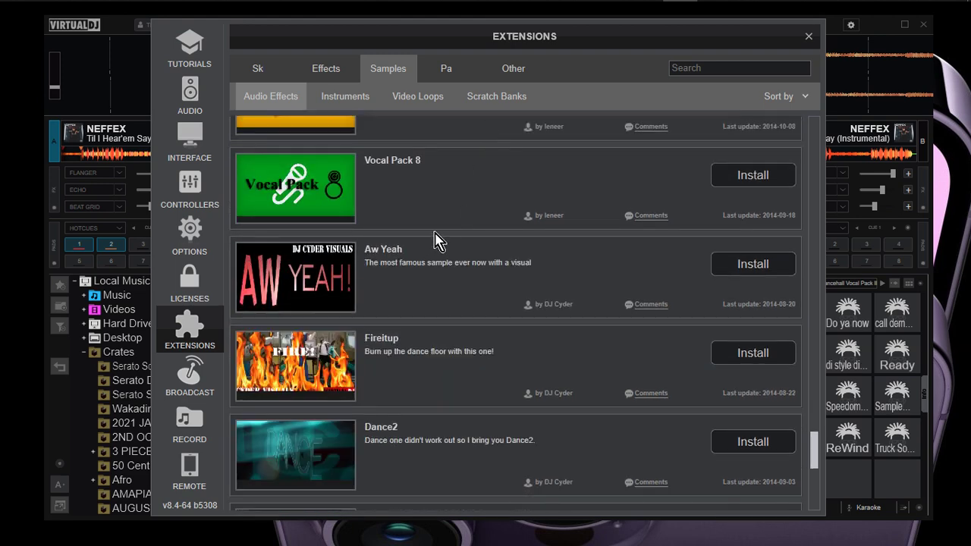
scroll(433, 244, down, 2)
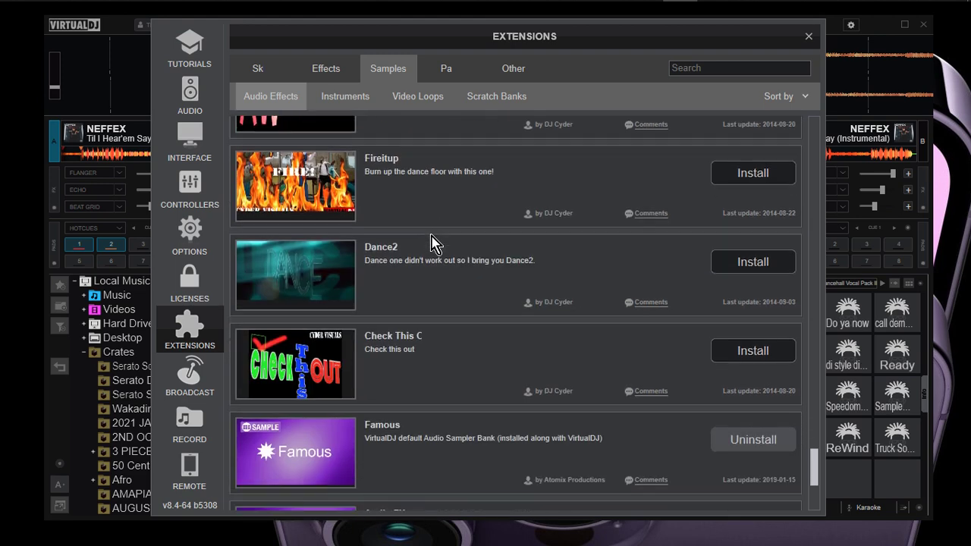
Step: Install the Stems Remix pad page from the Pads catalogue
click(449, 76)
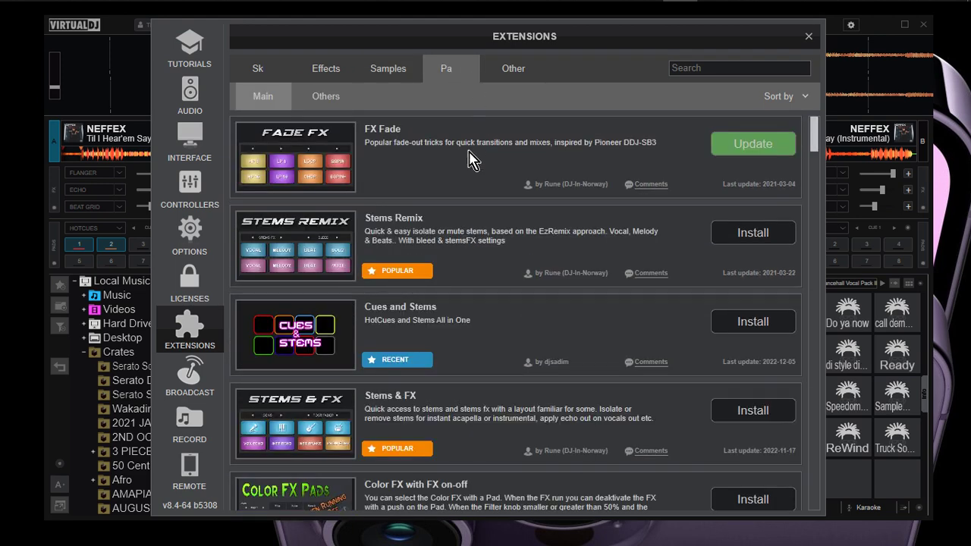
scroll(398, 258, down, 2)
scroll(406, 246, up, 2)
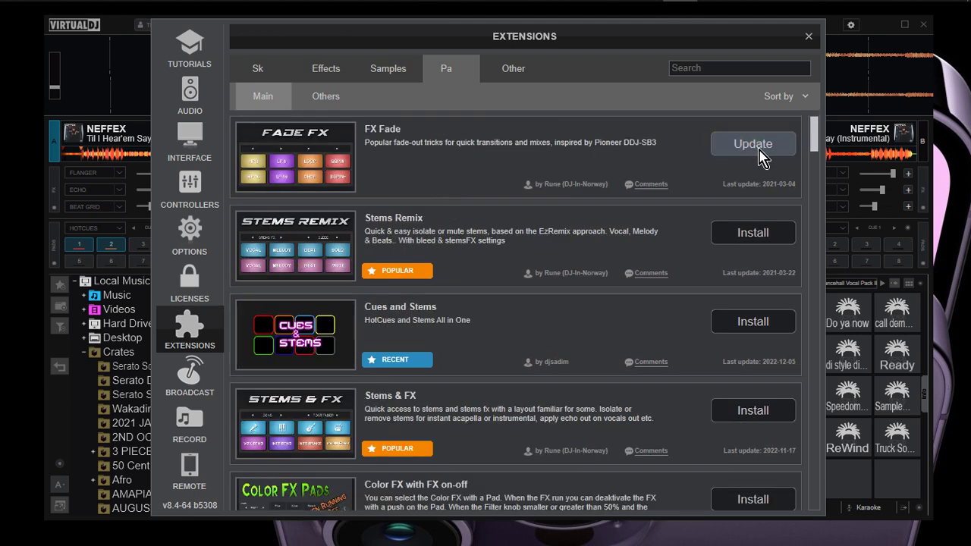
scroll(519, 240, down, 1)
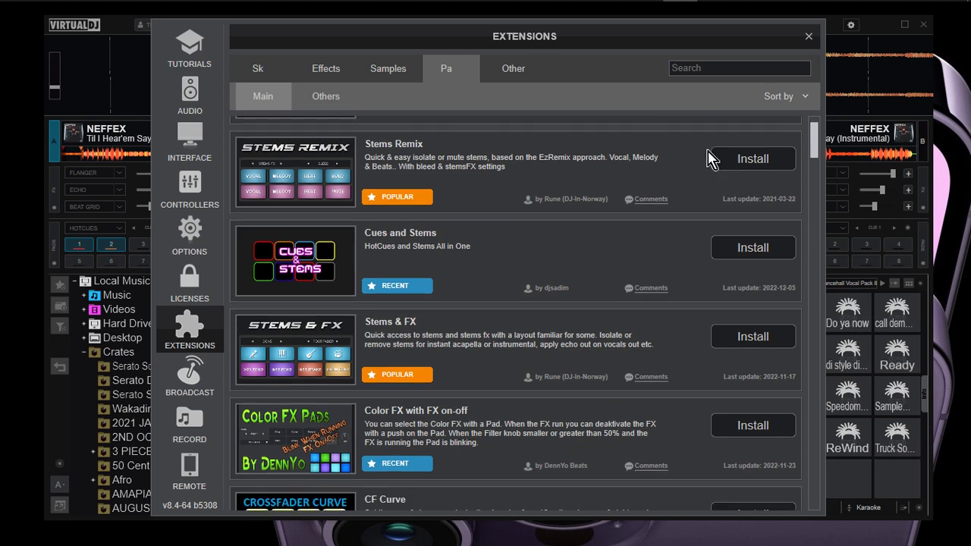
click(751, 158)
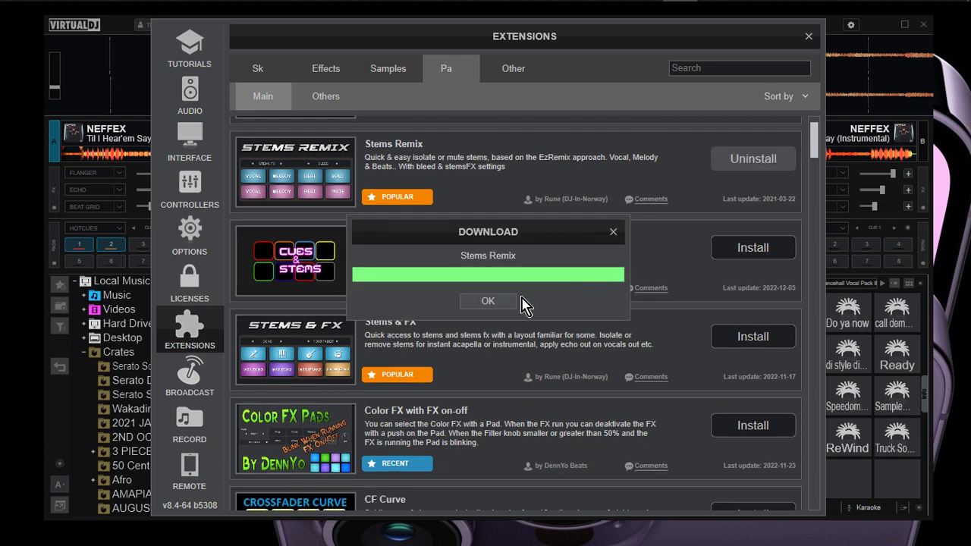
click(499, 302)
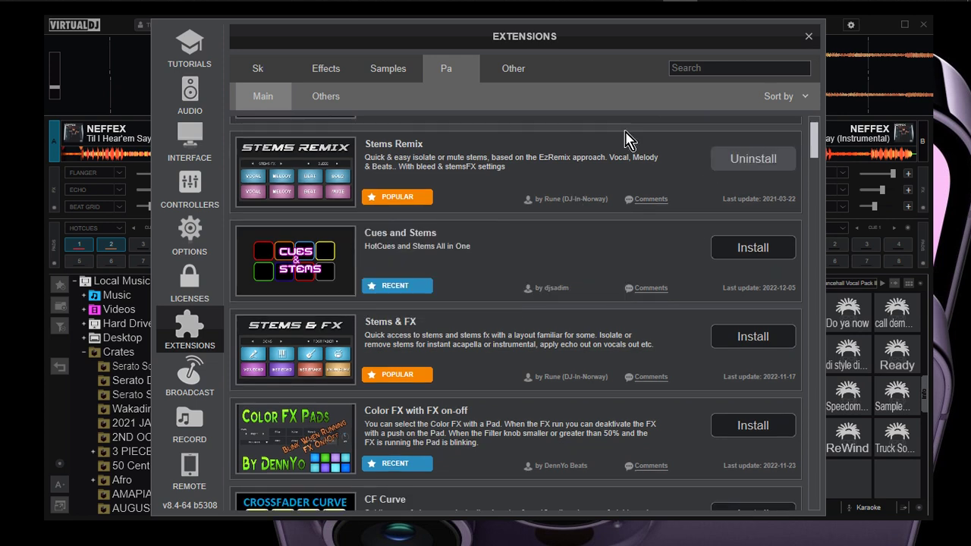
Step: Install the VintageView (for videoskin) pad extension from the Others pads
click(325, 97)
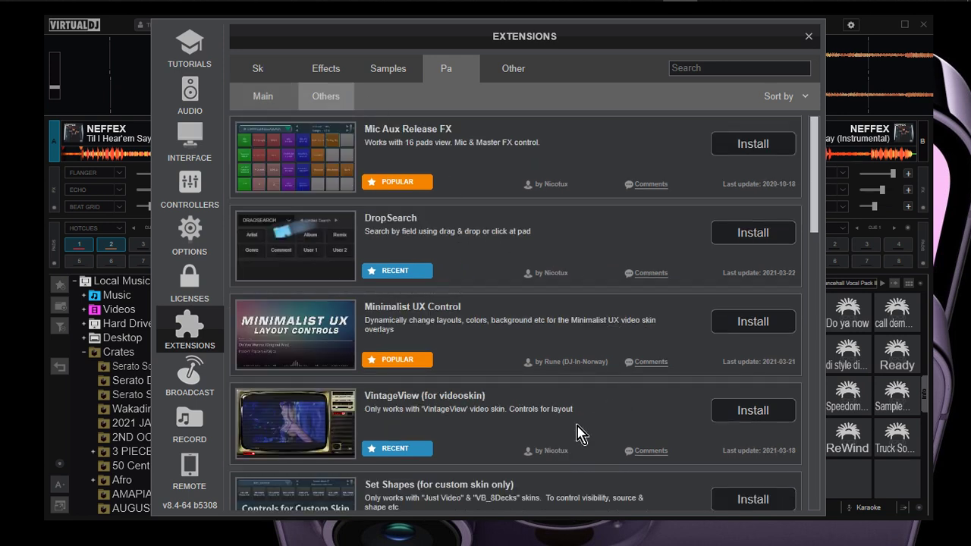
click(742, 412)
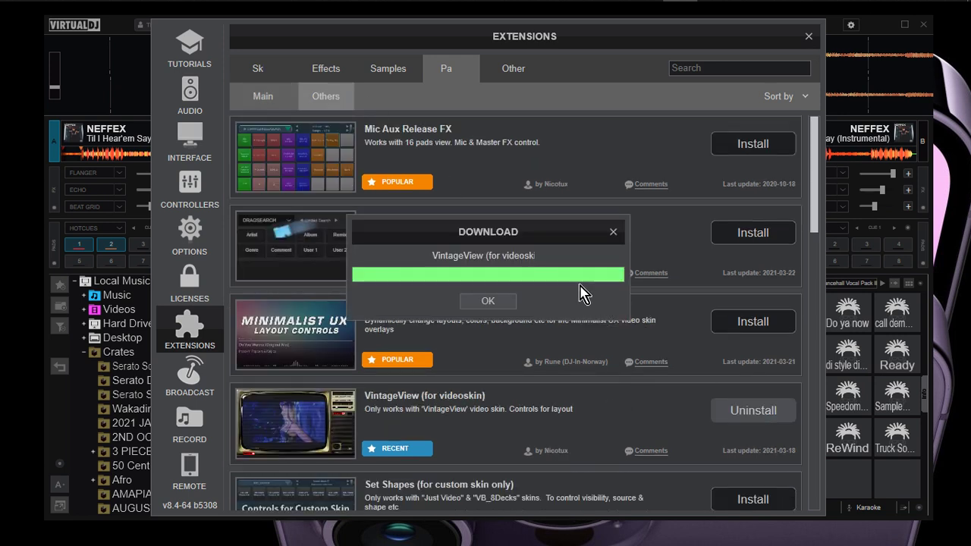
click(502, 301)
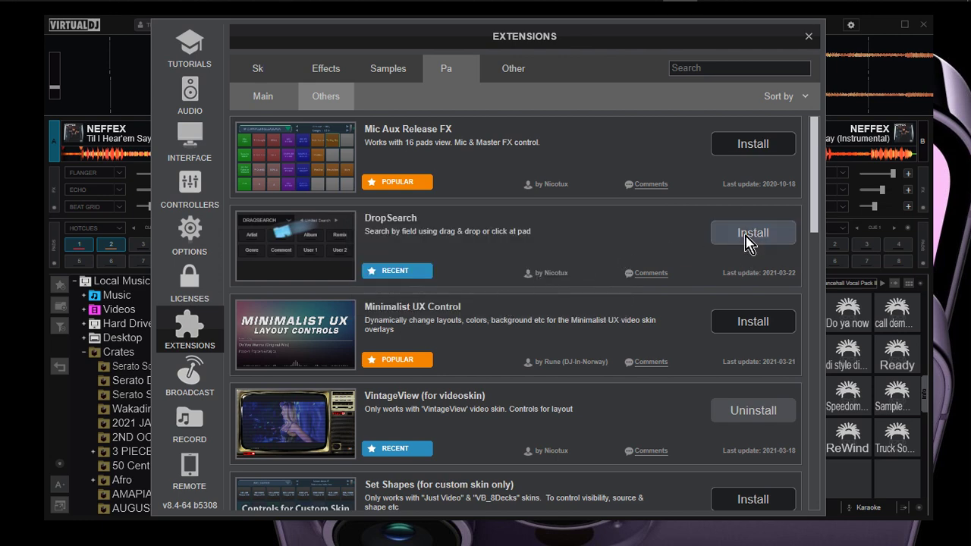
drag(814, 203, 812, 449)
Step: Scroll through the Other language packs, then the Custom Mappers list down to Pads to Keyboard and Faderfox DJ4
click(508, 77)
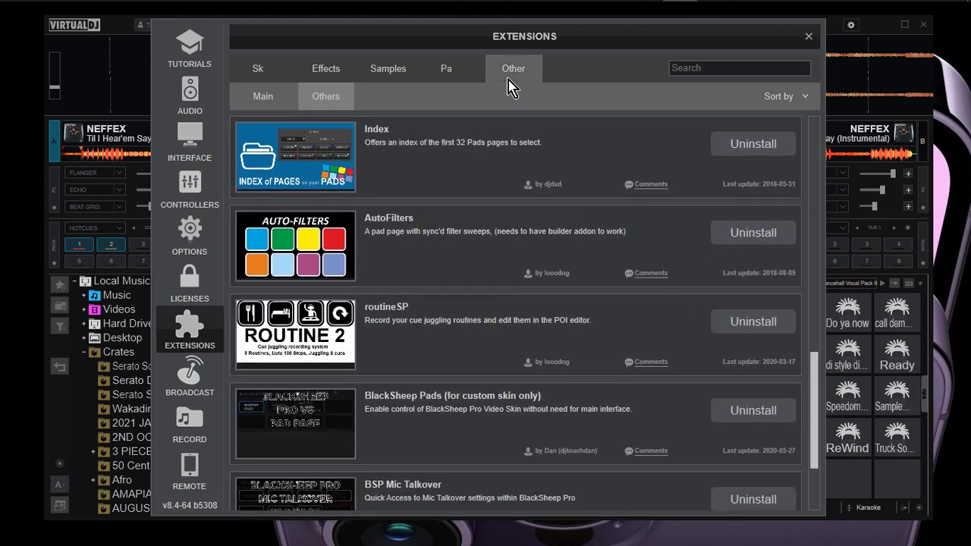
scroll(578, 282, down, 1)
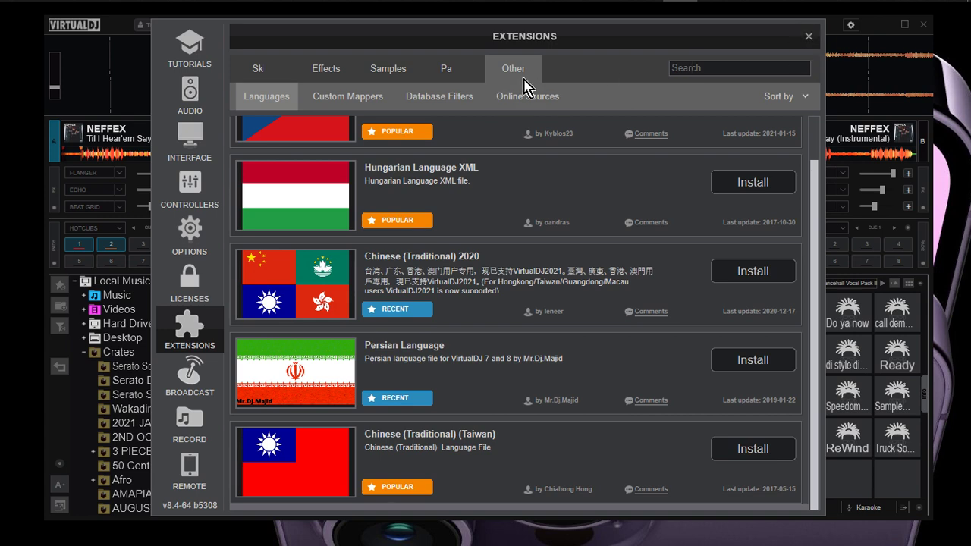
click(350, 98)
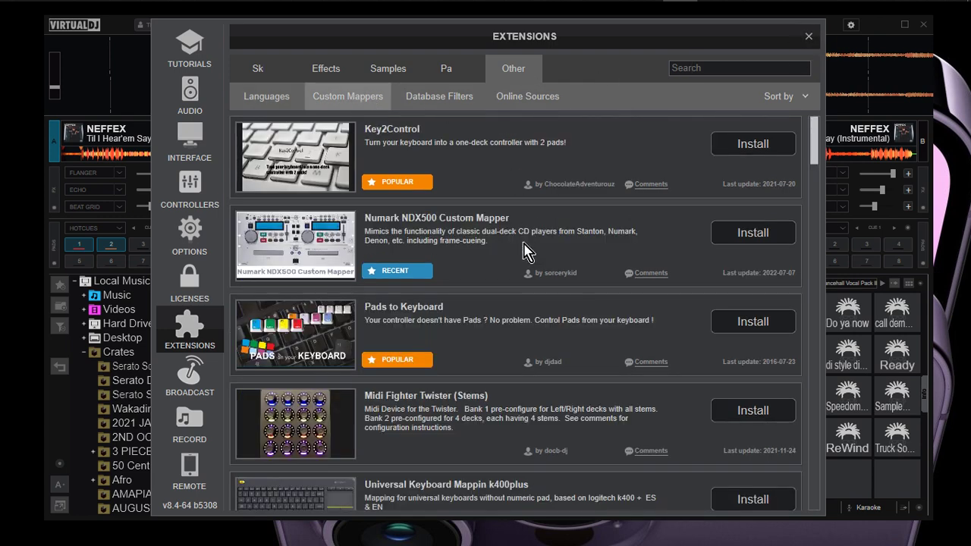
scroll(526, 251, down, 3)
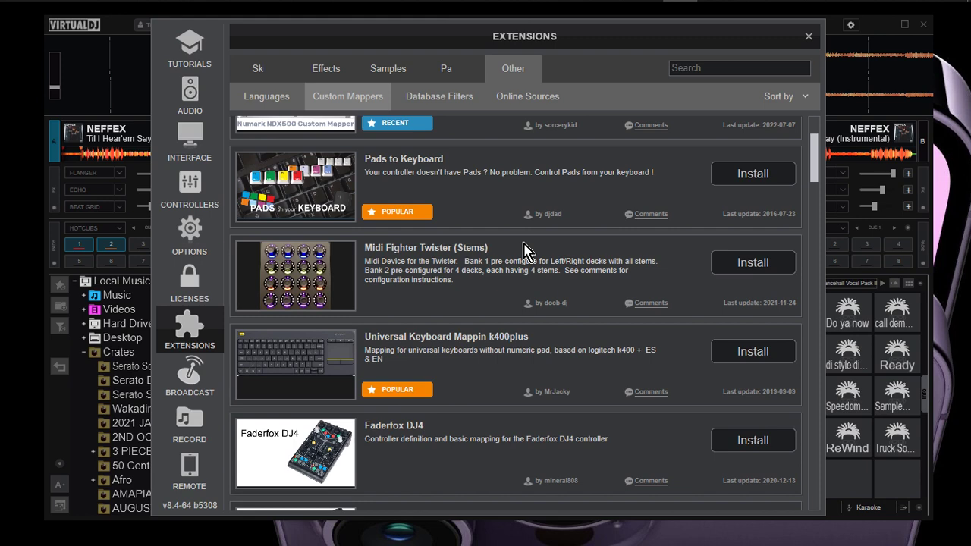